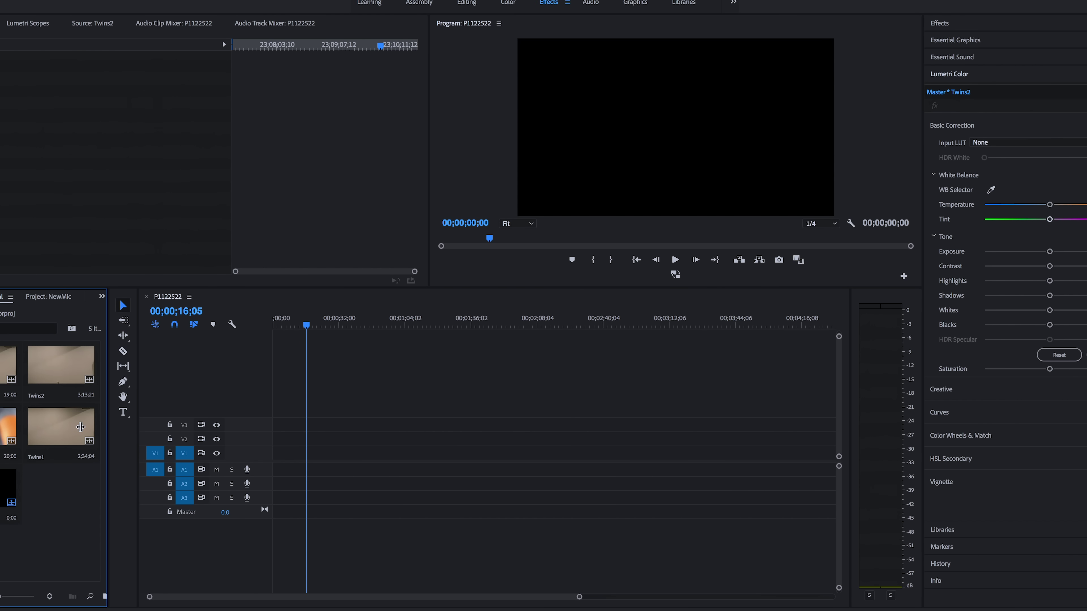
Add the Twins1 clip, with video and audio, to the P1122522 sequence and preview its opening footage
{"action": "left_click_drag", "start_coordinate": [61, 433], "coordinate": [313, 453]}
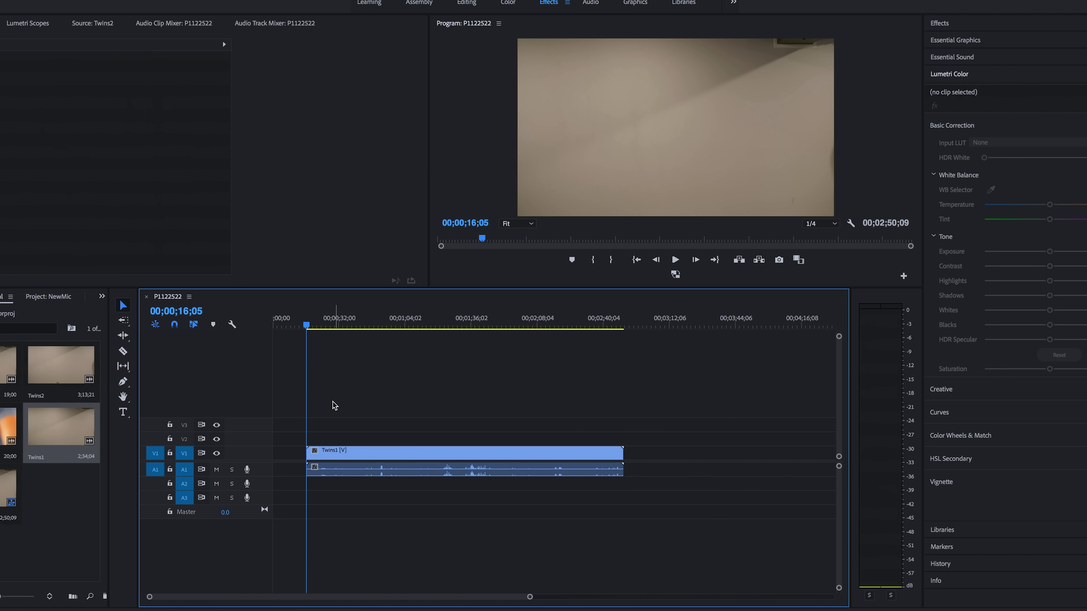
{"action": "left_click", "coordinate": [46, 25]}
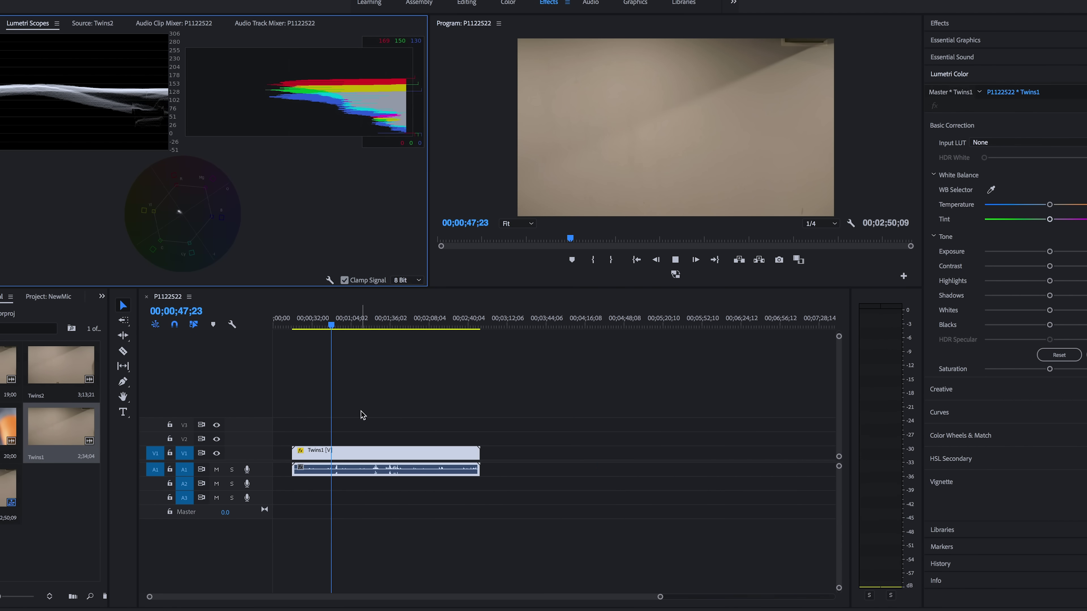
{"action": "left_click", "coordinate": [305, 392]}
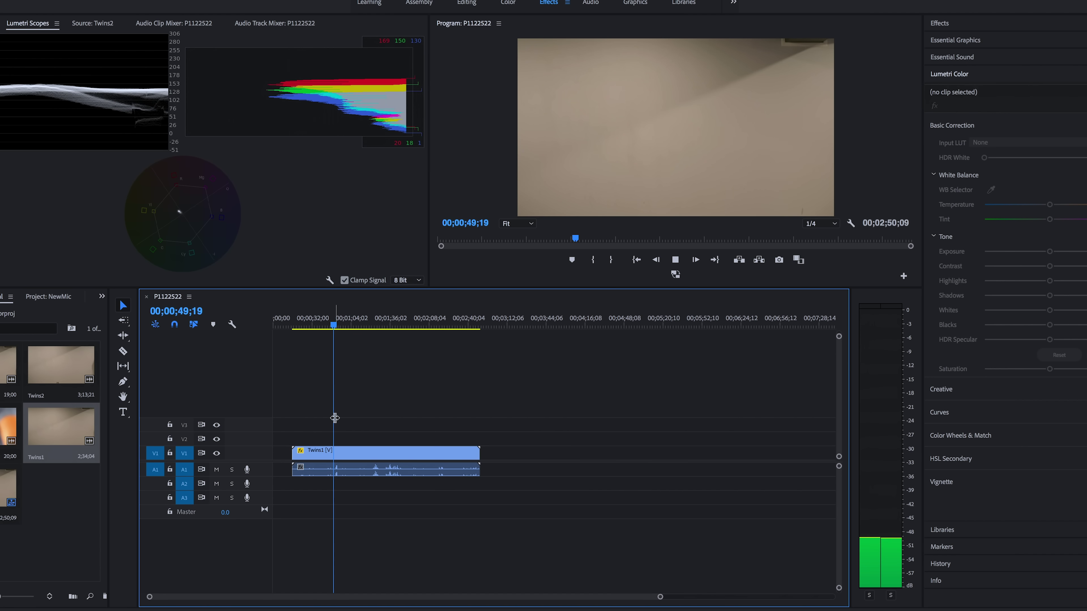
{"action": "key", "text": "space"}
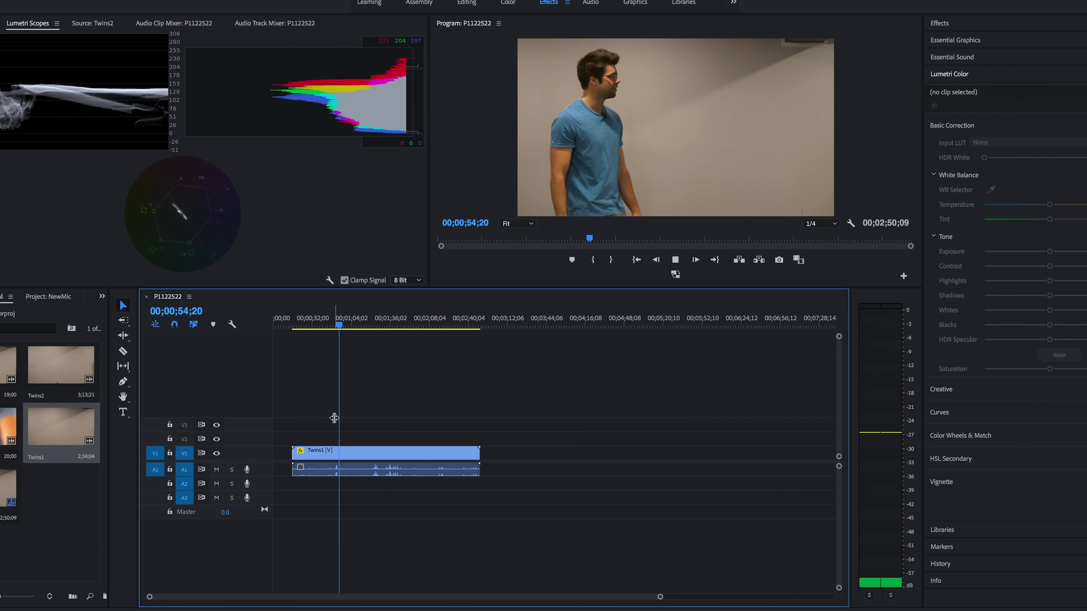
Trim away the start of Twins1 and razor it into two pieces at about one minute
{"action": "left_click_drag", "start_coordinate": [292, 453], "coordinate": [330, 454]}
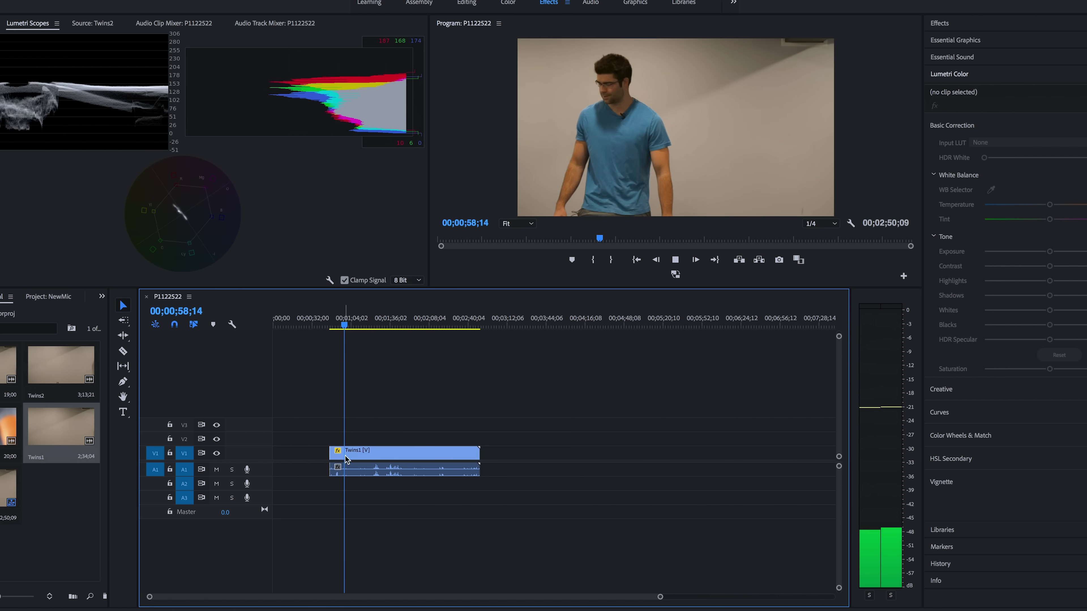
{"action": "key", "text": "space"}
{"action": "key", "text": "c"}
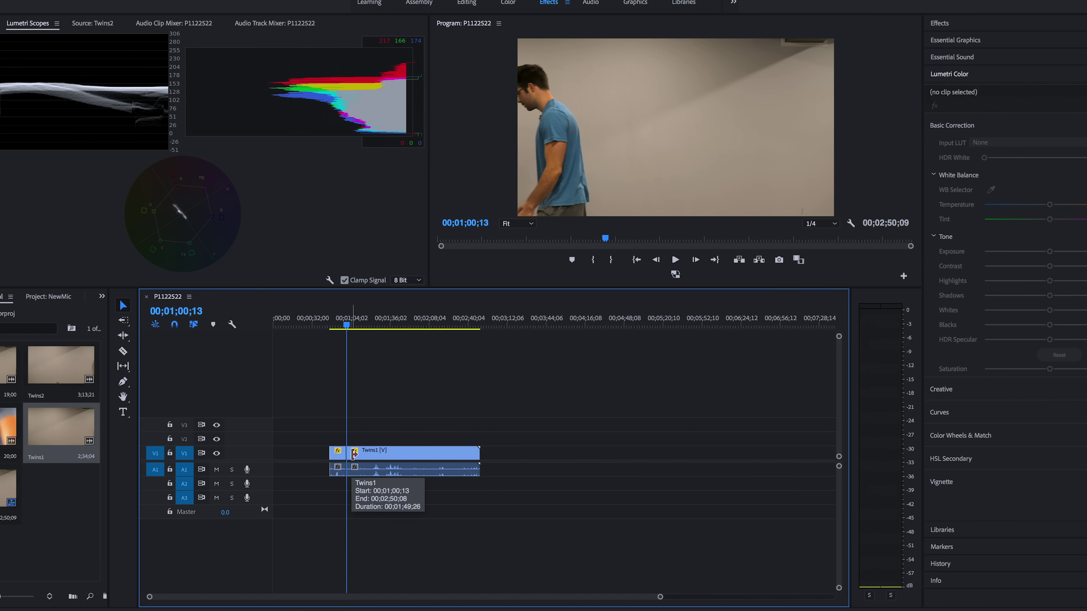
{"action": "left_click_drag", "start_coordinate": [356, 453], "coordinate": [355, 452]}
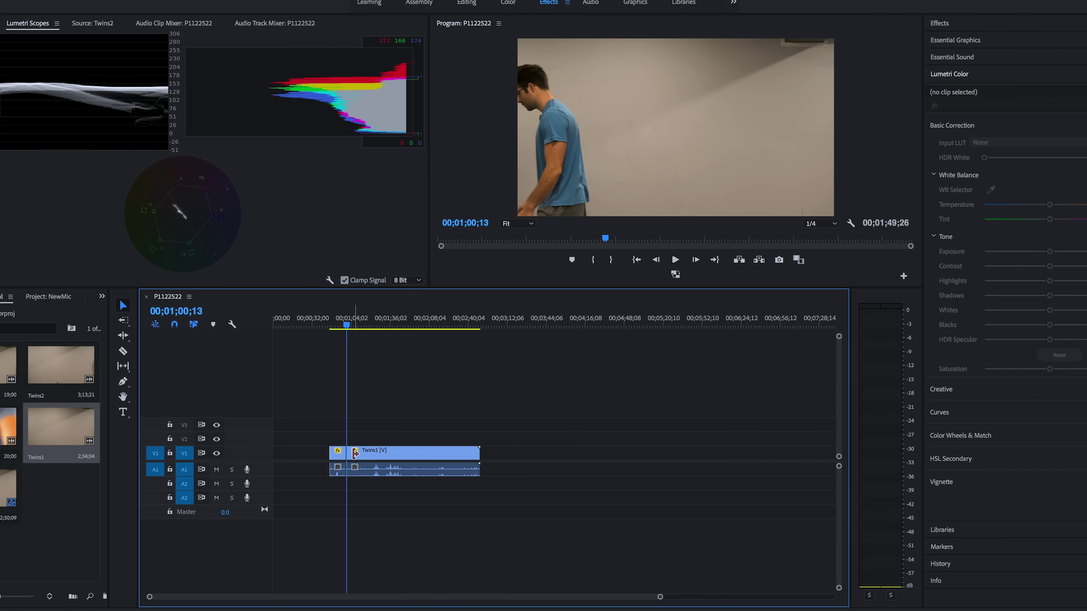
{"action": "key", "text": "space"}
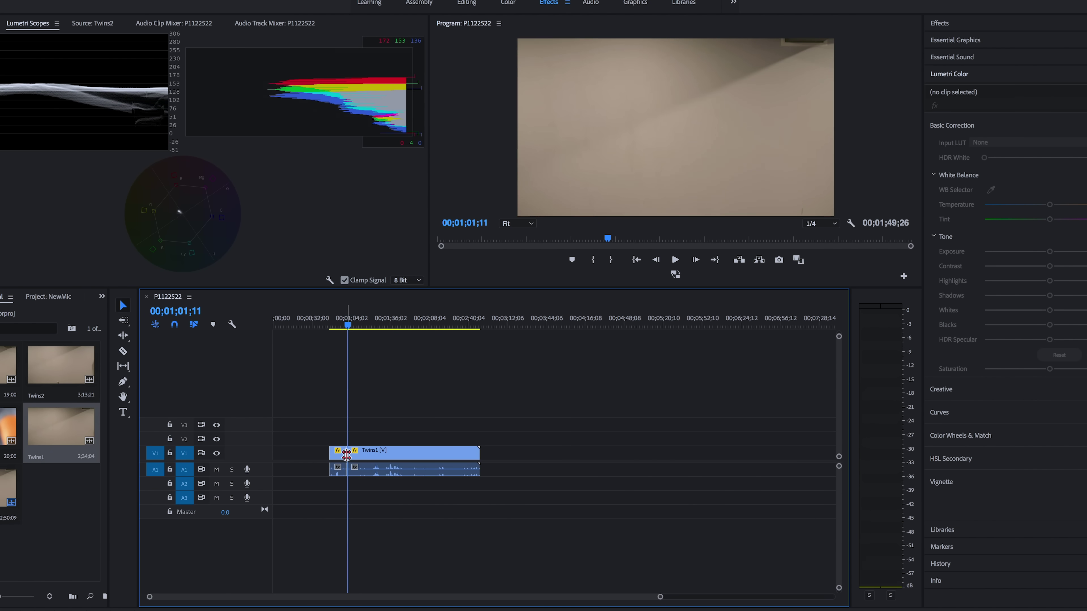
Trim the second piece's in-point to the playhead at 00;02;10;08, leaving a gap, and preview it
{"action": "left_click_drag", "start_coordinate": [346, 455], "coordinate": [355, 455]}
{"action": "scroll", "coordinate": [354, 458], "scroll_direction": "up", "scroll_amount": 3}
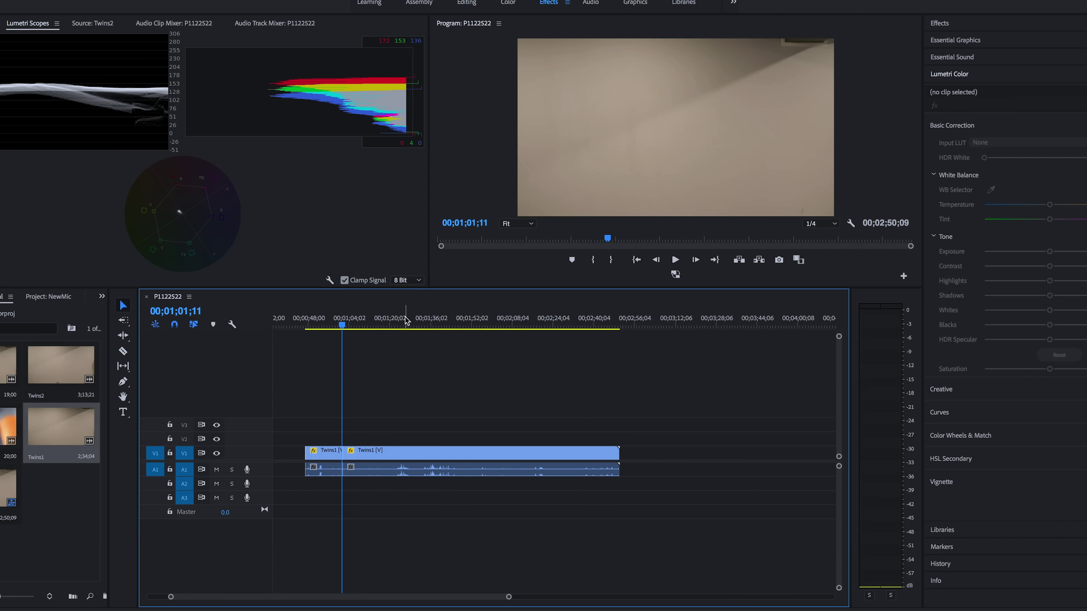
{"action": "left_click", "coordinate": [440, 320]}
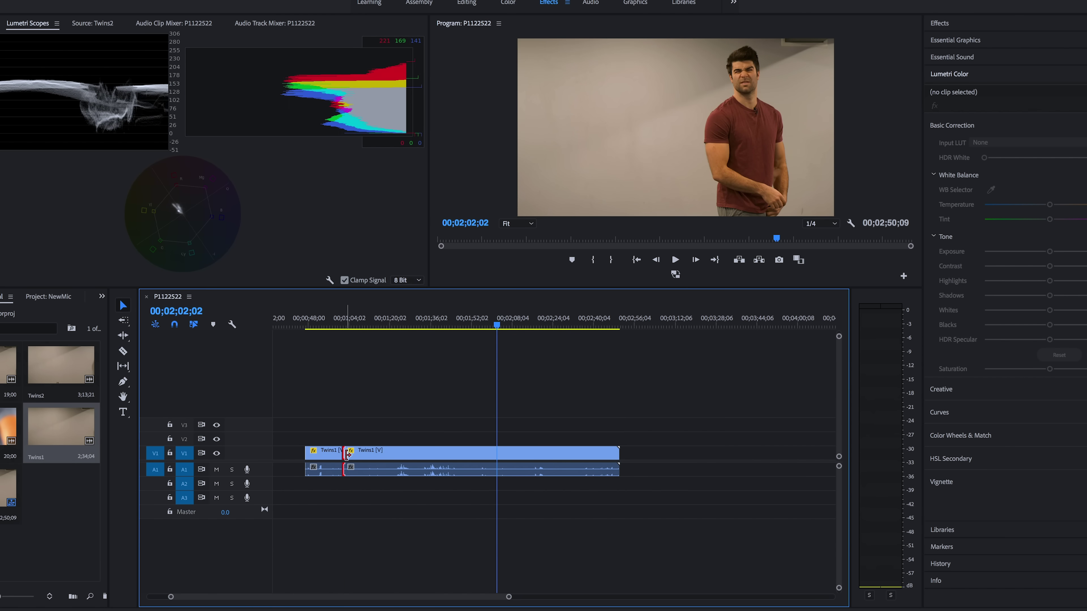
{"action": "left_click_drag", "start_coordinate": [348, 454], "coordinate": [538, 453]}
{"action": "key", "text": "space"}
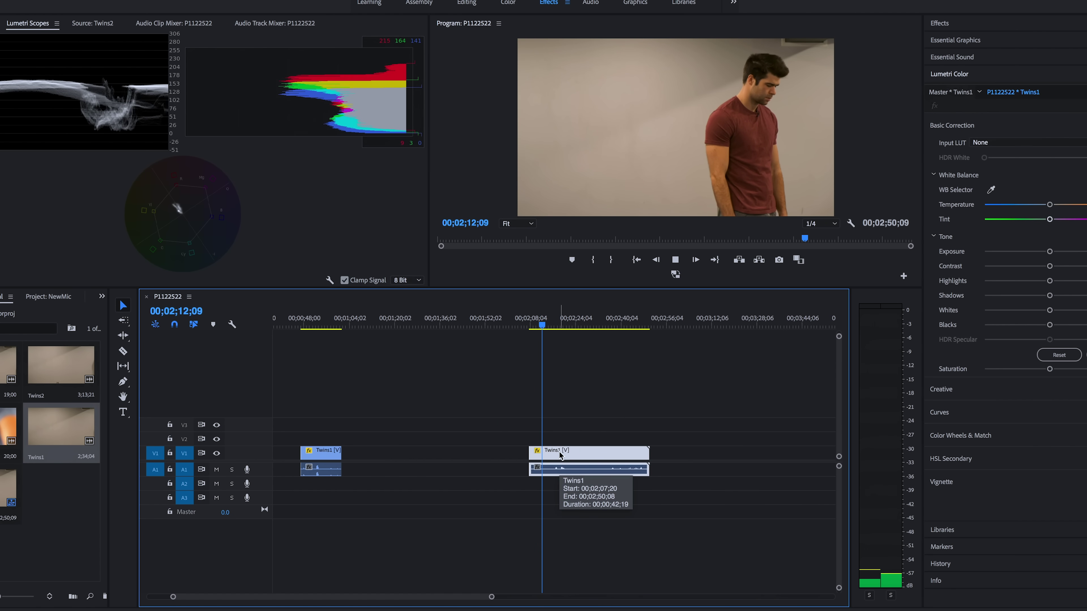
{"action": "left_click_drag", "start_coordinate": [530, 453], "coordinate": [539, 451]}
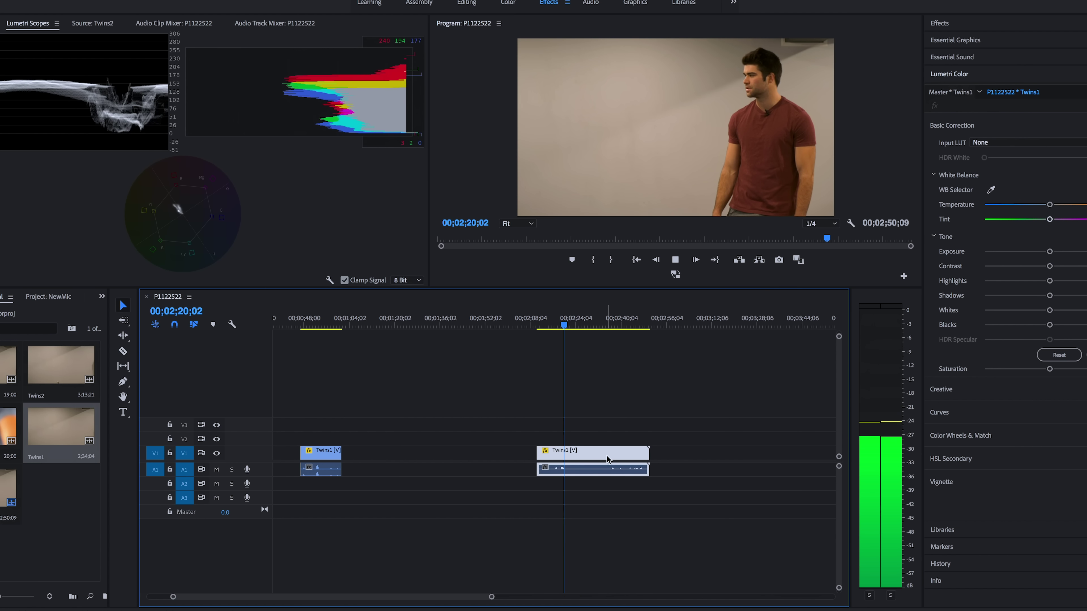
{"action": "key", "text": "space"}
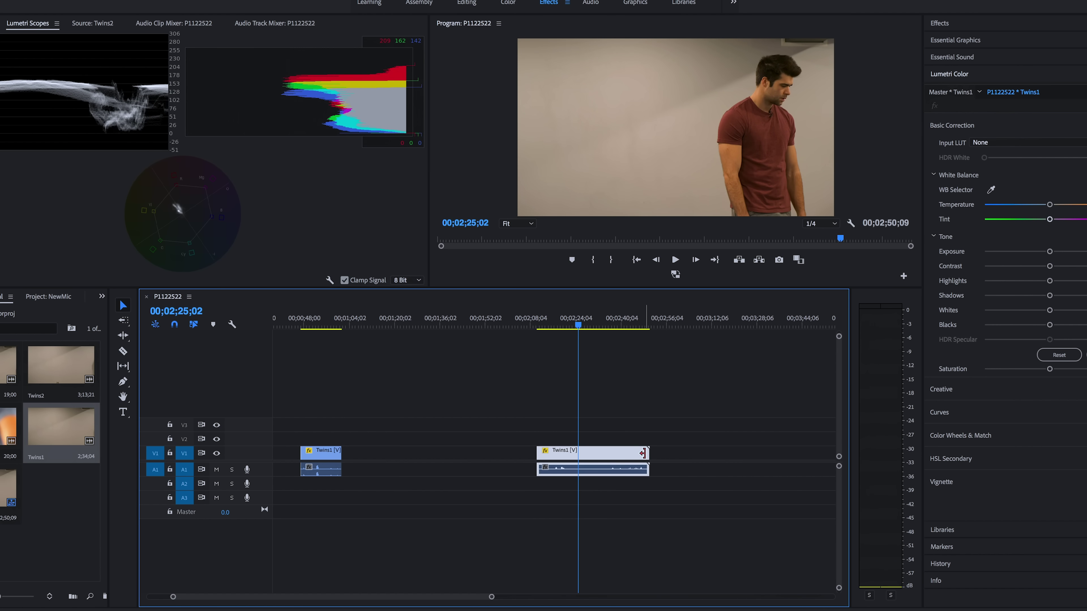
Split the red-shirt clip at the playhead and give it the Rose label colour
{"action": "left_click", "coordinate": [580, 454]}
{"action": "key", "text": "v"}
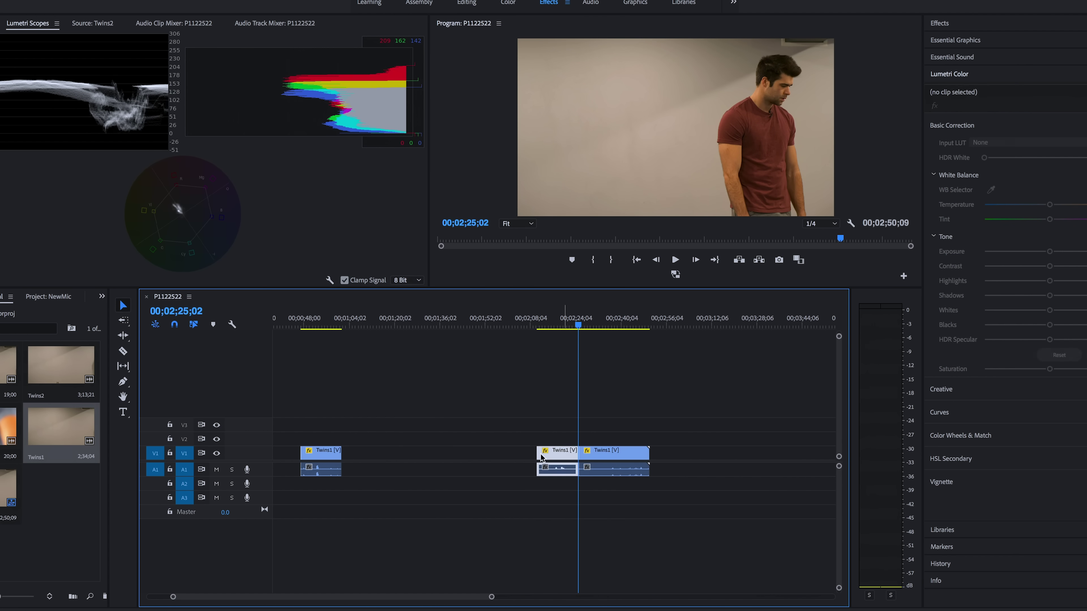
{"action": "right_click", "coordinate": [540, 458]}
{"action": "mouse_move", "coordinate": [668, 472]}
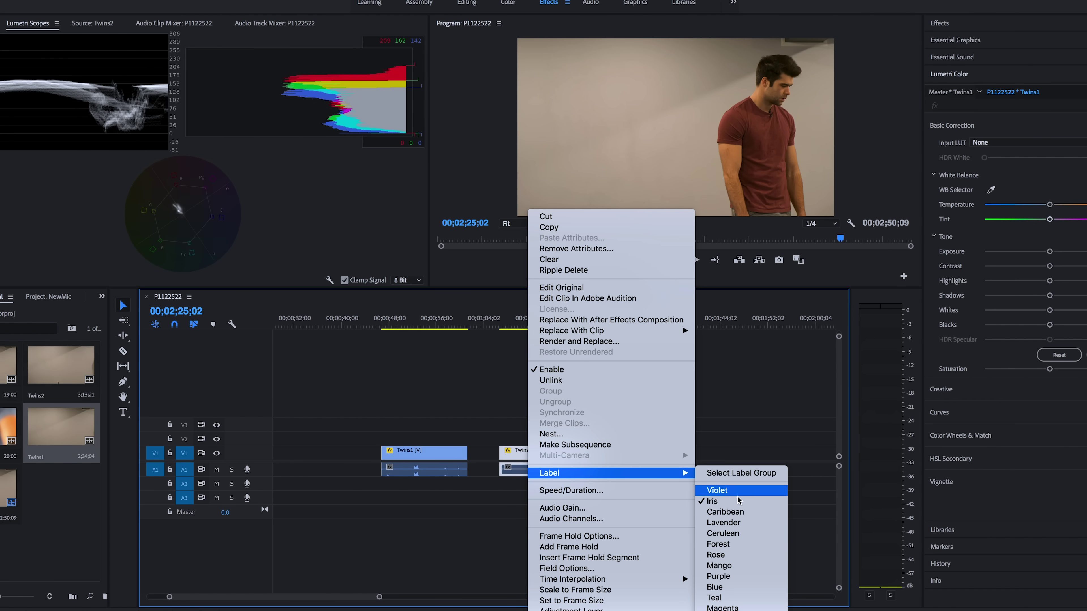
{"action": "left_click", "coordinate": [759, 554]}
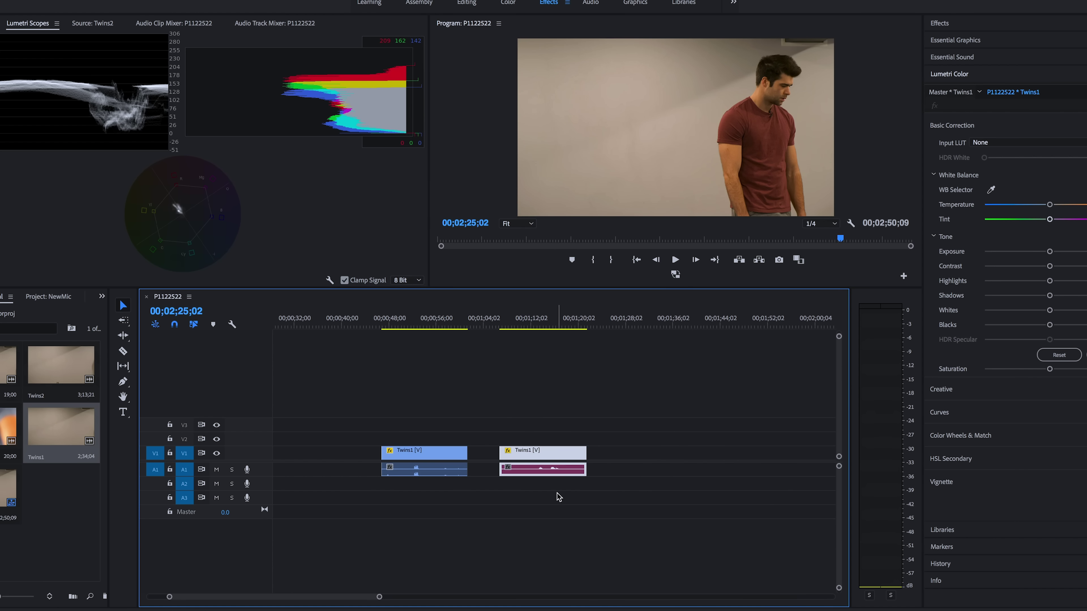
{"action": "left_click", "coordinate": [559, 497]}
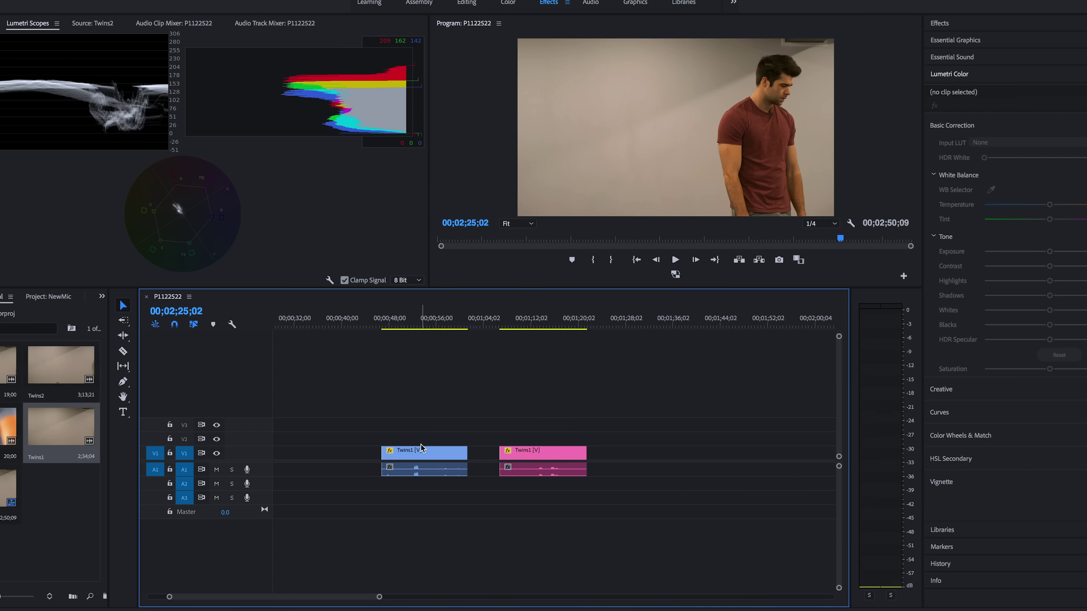
Move the Rose clip up to V2 above the blue-shirt clip, both starting at 00;00;46;23
{"action": "left_click_drag", "start_coordinate": [527, 453], "coordinate": [528, 439]}
{"action": "scroll", "coordinate": [447, 454], "scroll_direction": "up", "scroll_amount": 3}
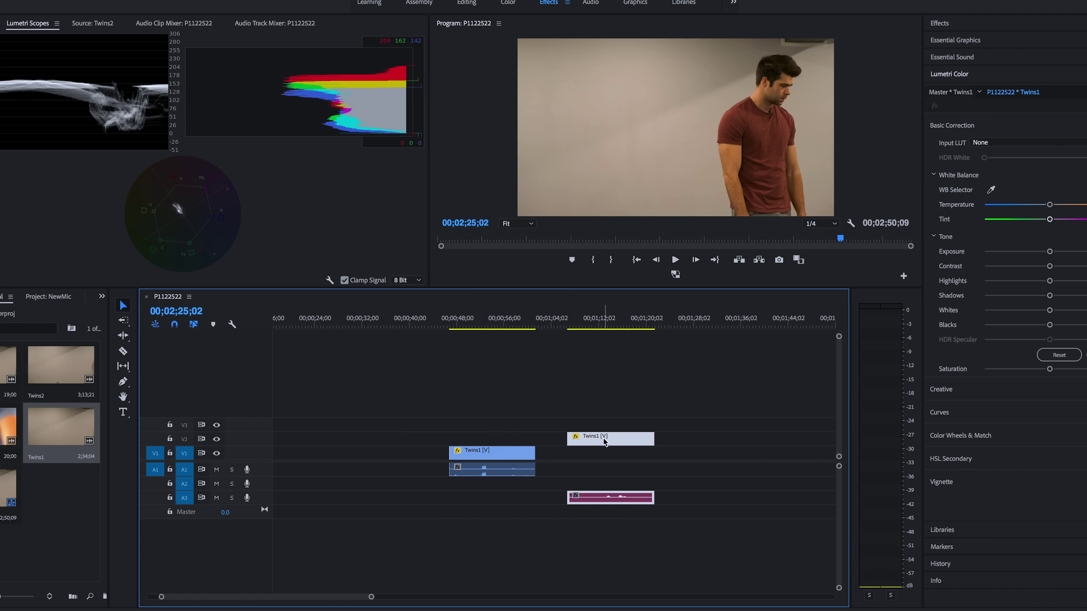
{"action": "left_click_drag", "start_coordinate": [604, 441], "coordinate": [486, 436]}
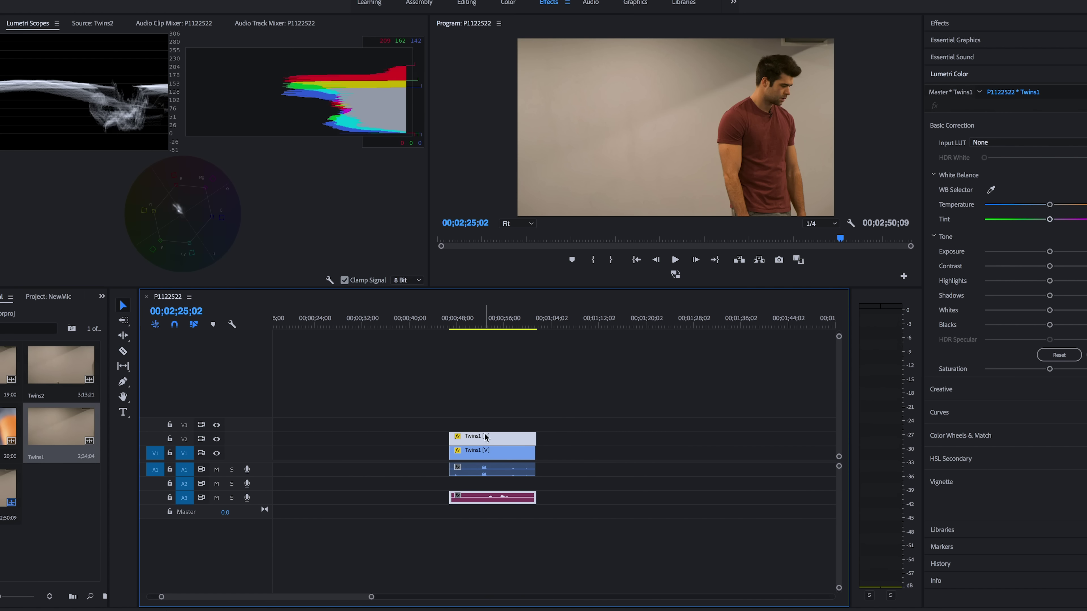
{"action": "left_click", "coordinate": [475, 319]}
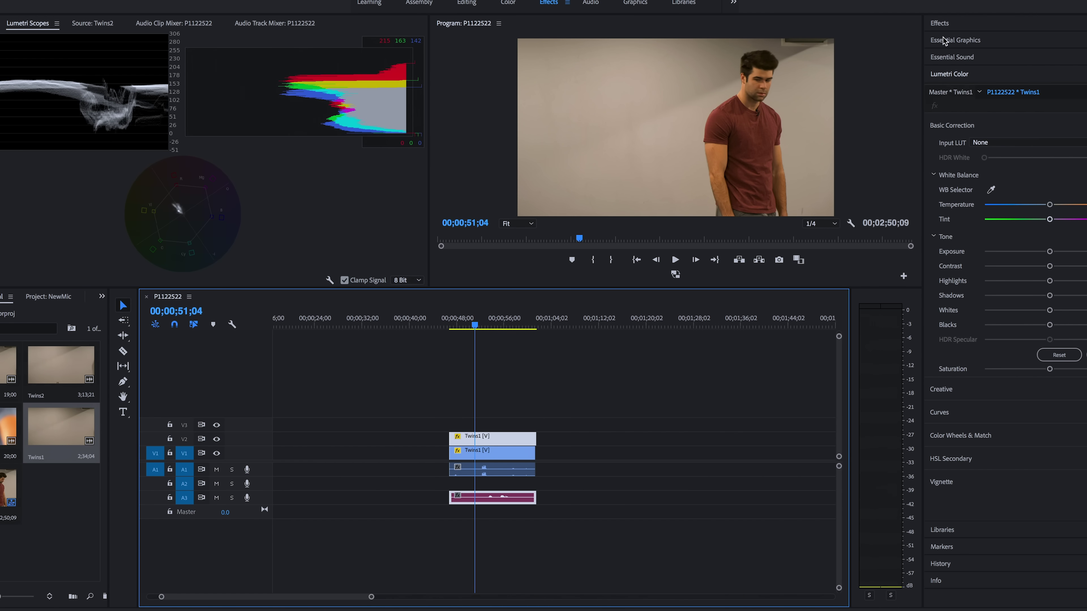
Search Effects for 'crop' and apply Video Effects > Transform > Crop to the red-shirt clip on V2
{"action": "left_click", "coordinate": [941, 23]}
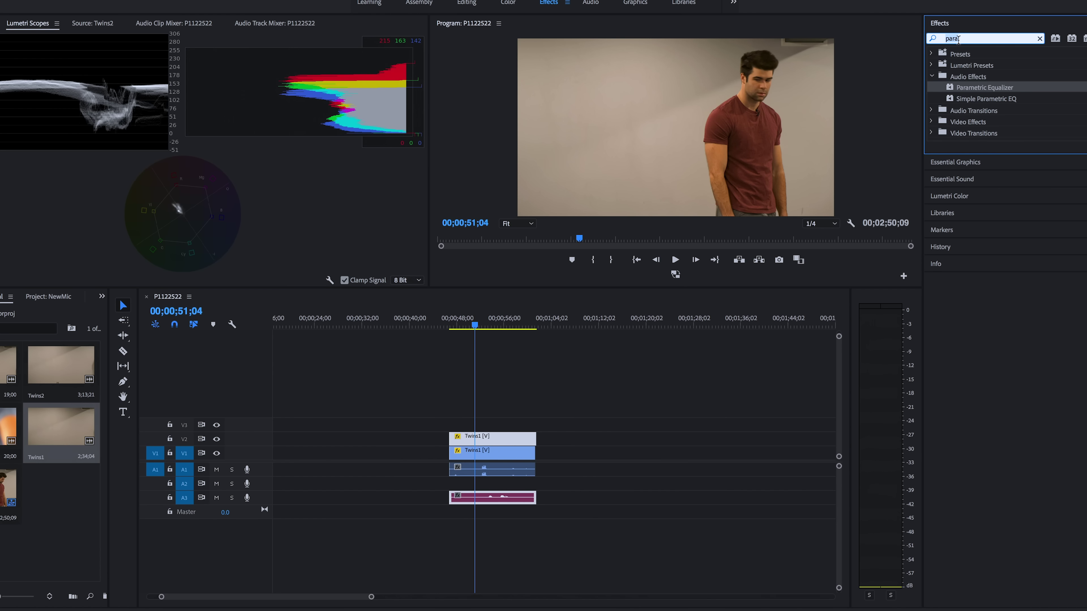
{"action": "key", "text": "BackSpace"}
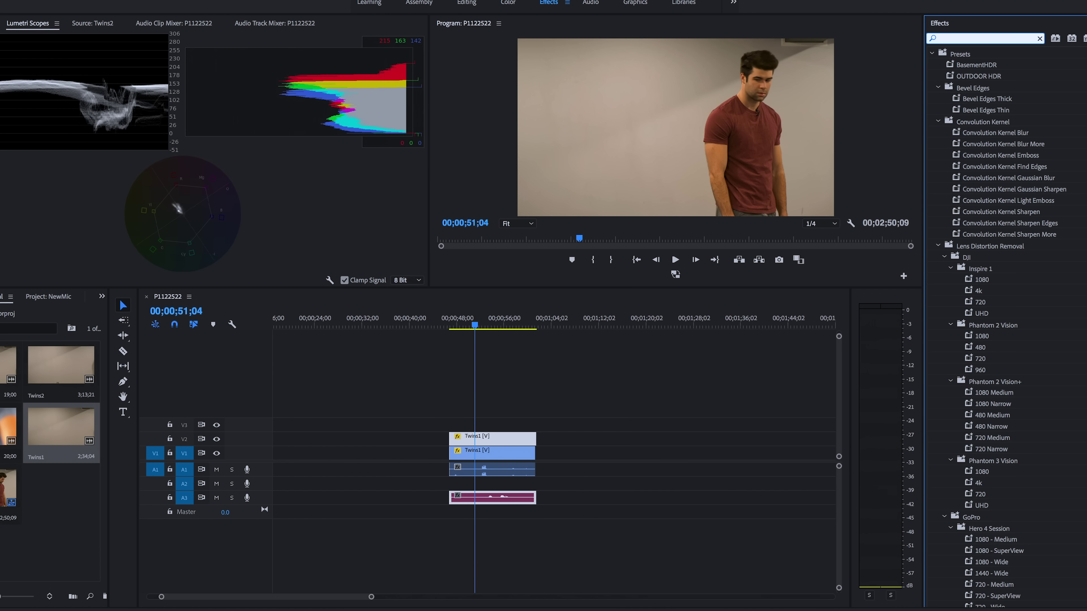
{"action": "type", "text": "crop"}
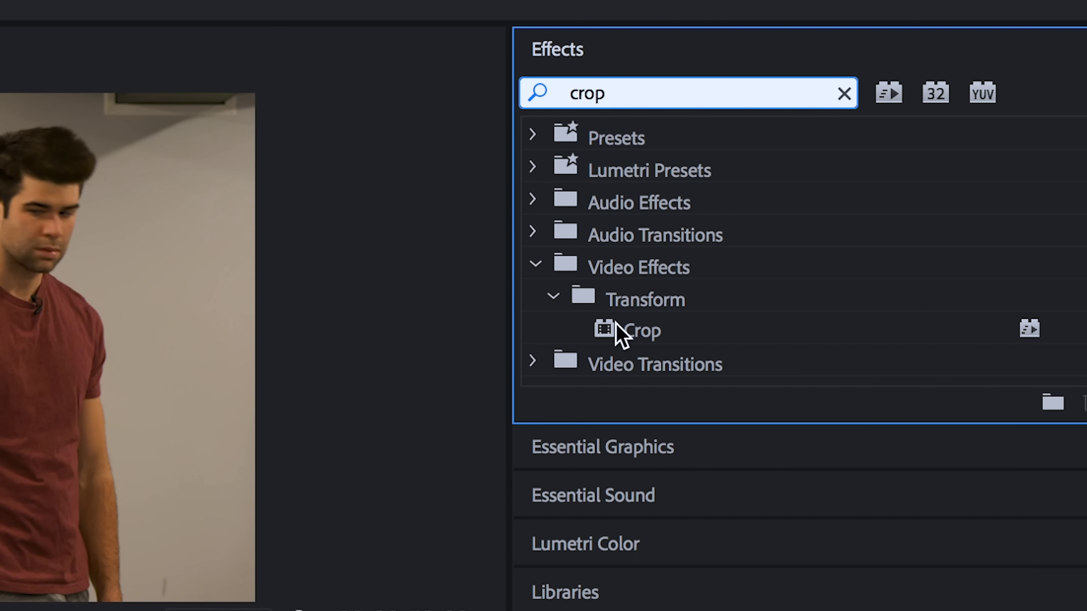
{"action": "left_click", "coordinate": [609, 336]}
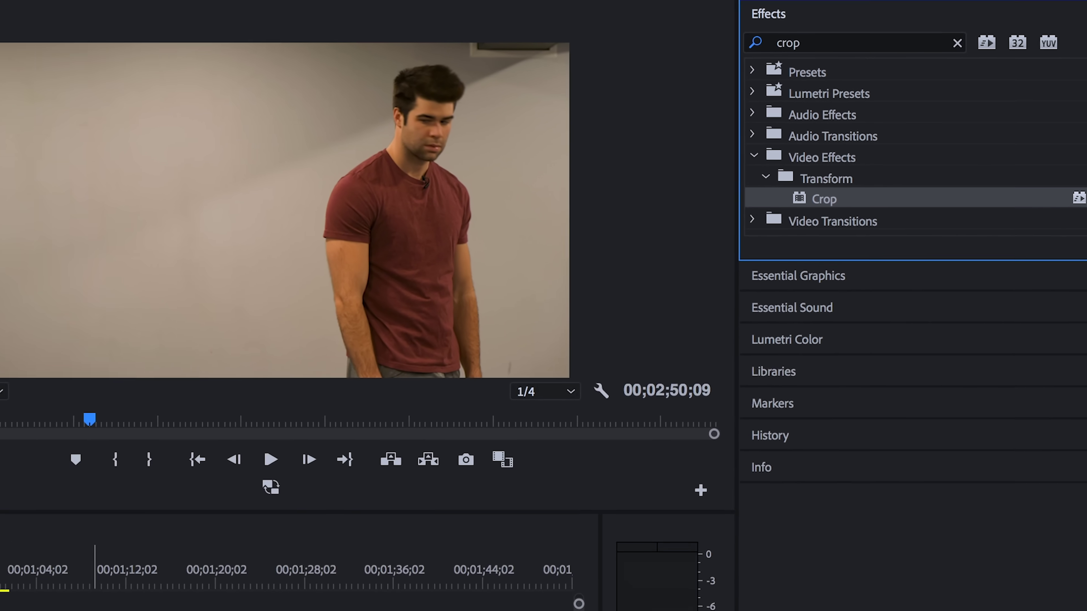
{"action": "left_click_drag", "start_coordinate": [824, 198], "coordinate": [349, 523]}
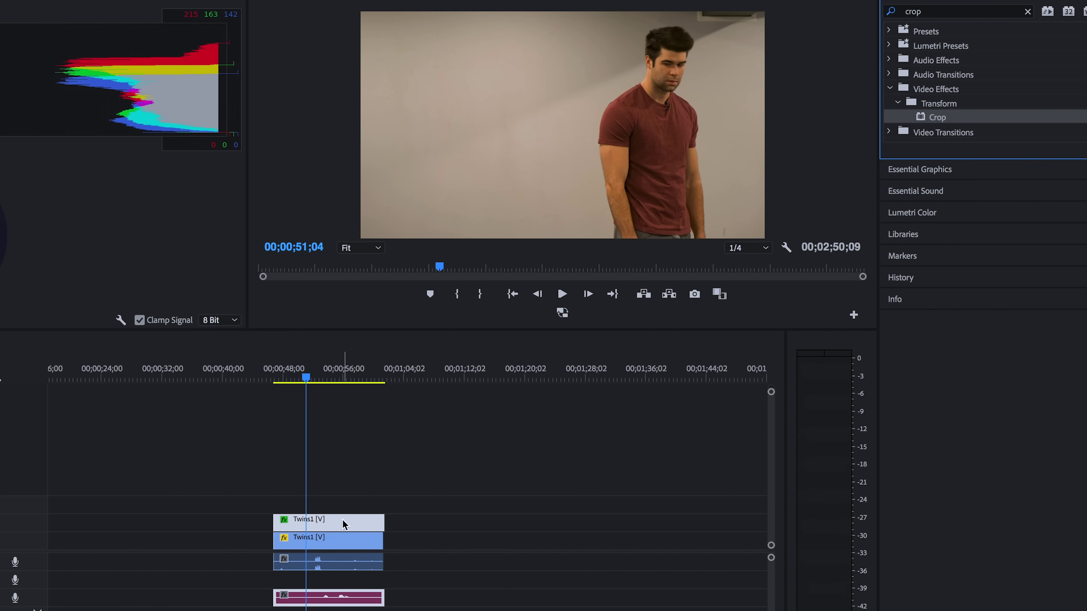
{"action": "left_click_drag", "start_coordinate": [342, 520], "coordinate": [353, 519]}
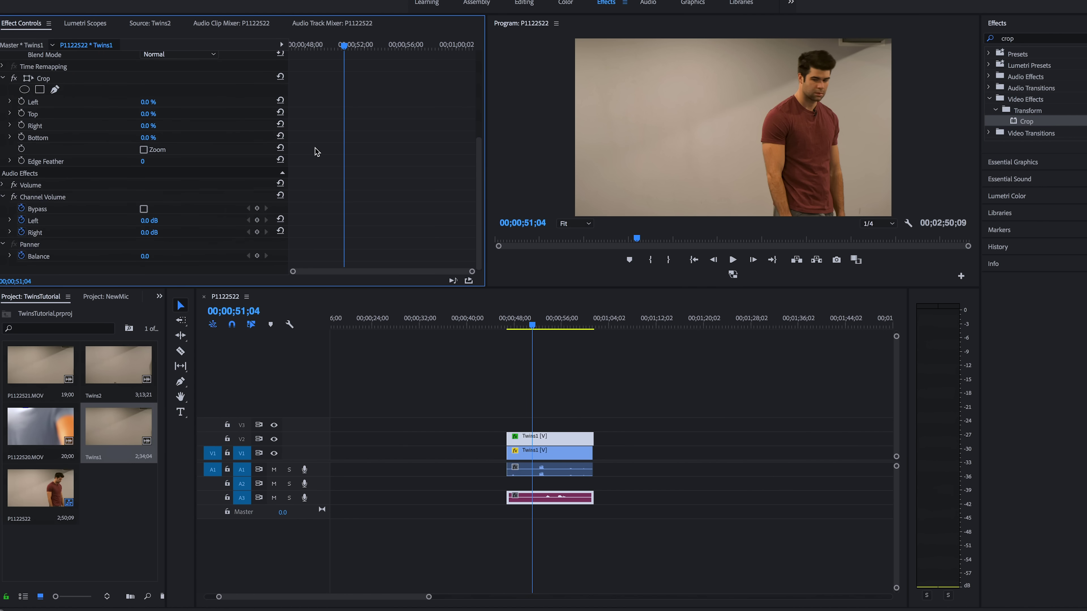
Scrub Crop Left from about 25% through 46% to 50.0%, playing back to check the seam
{"action": "scroll", "coordinate": [316, 151], "scroll_direction": "up", "scroll_amount": 2}
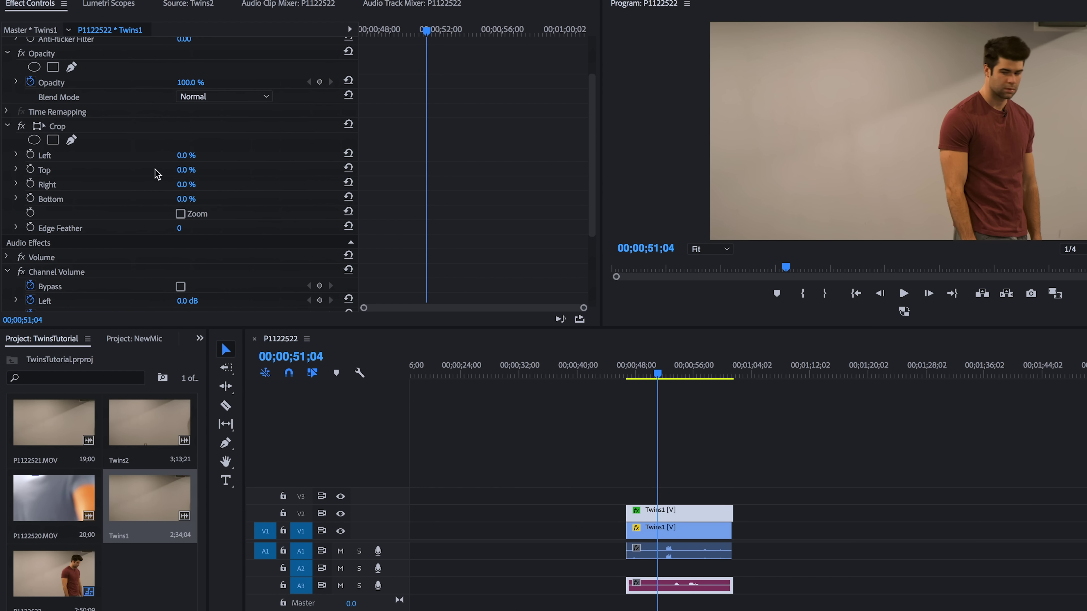
{"action": "left_click", "coordinate": [179, 157]}
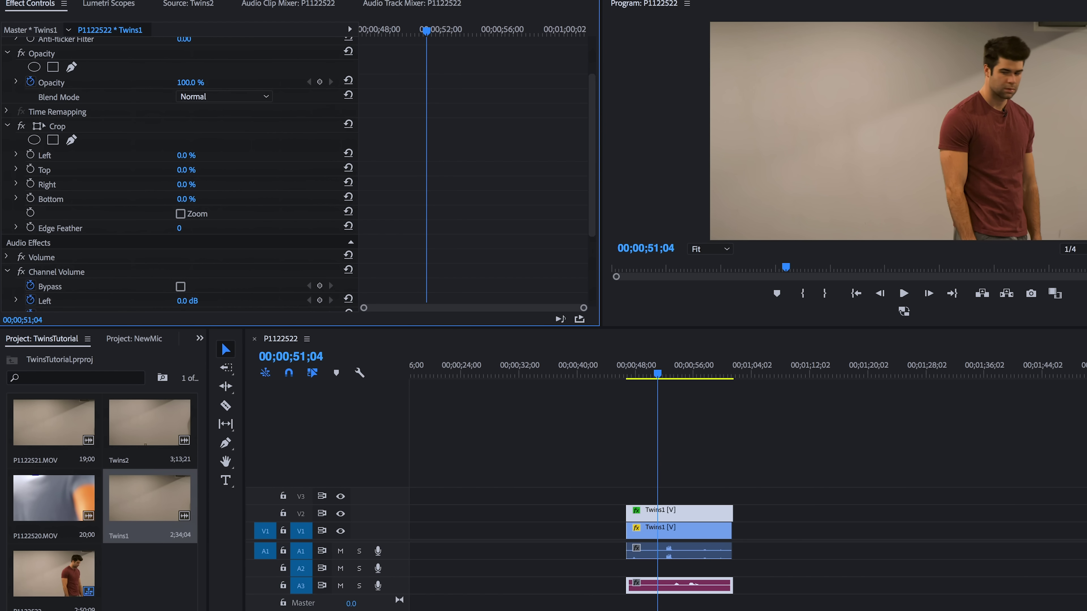
{"action": "left_click_drag", "start_coordinate": [178, 157], "coordinate": [350, 156]}
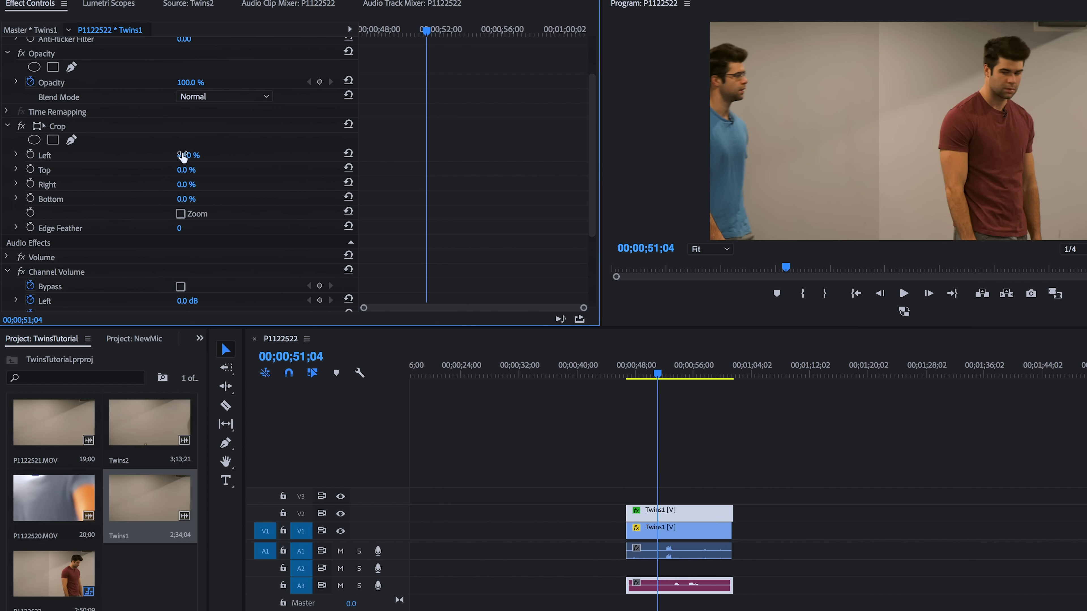
{"action": "mouse_move", "coordinate": [183, 157]}
{"action": "left_mouse_down"}
{"action": "mouse_move", "coordinate": [152, 157]}
{"action": "mouse_move", "coordinate": [209, 156]}
{"action": "mouse_move", "coordinate": [137, 157]}
{"action": "mouse_move", "coordinate": [240, 157]}
{"action": "mouse_move", "coordinate": [181, 157]}
{"action": "left_mouse_up"}
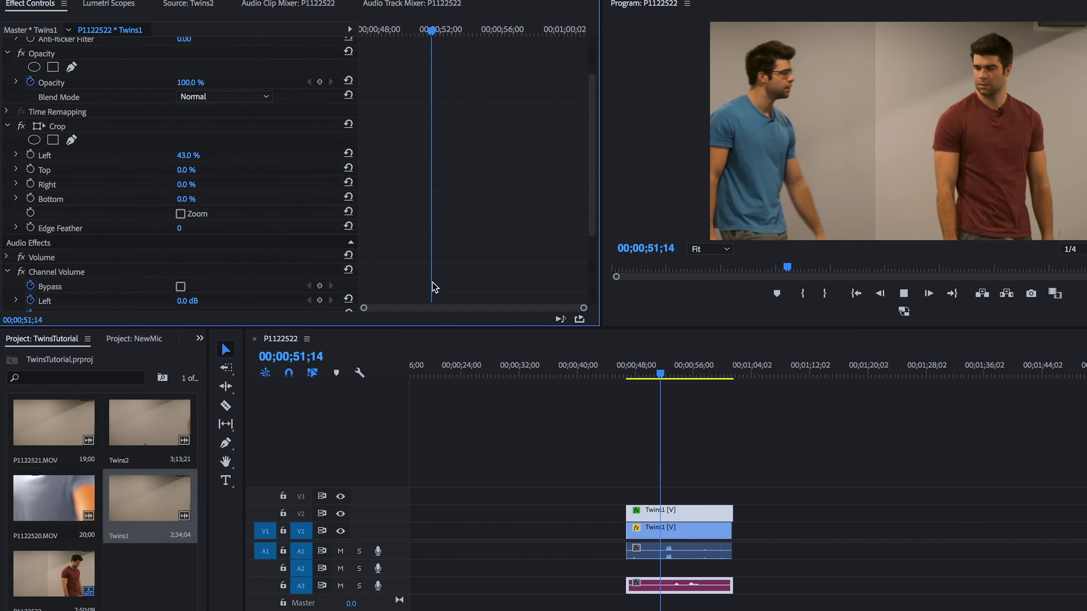
{"action": "key", "text": "space"}
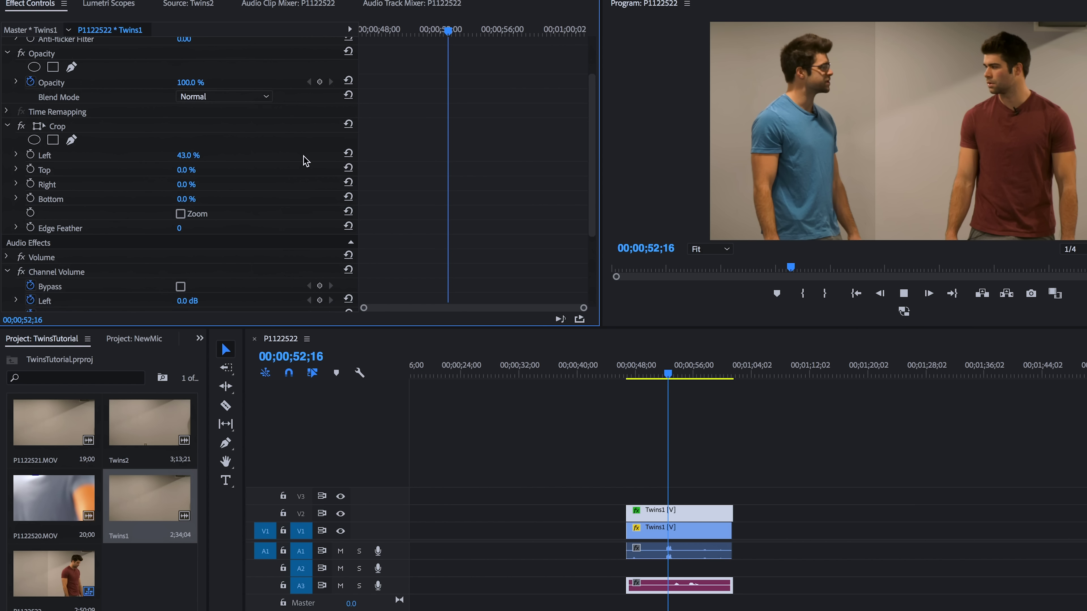
{"action": "key", "text": "space"}
{"action": "left_click_drag", "start_coordinate": [195, 156], "coordinate": [201, 155]}
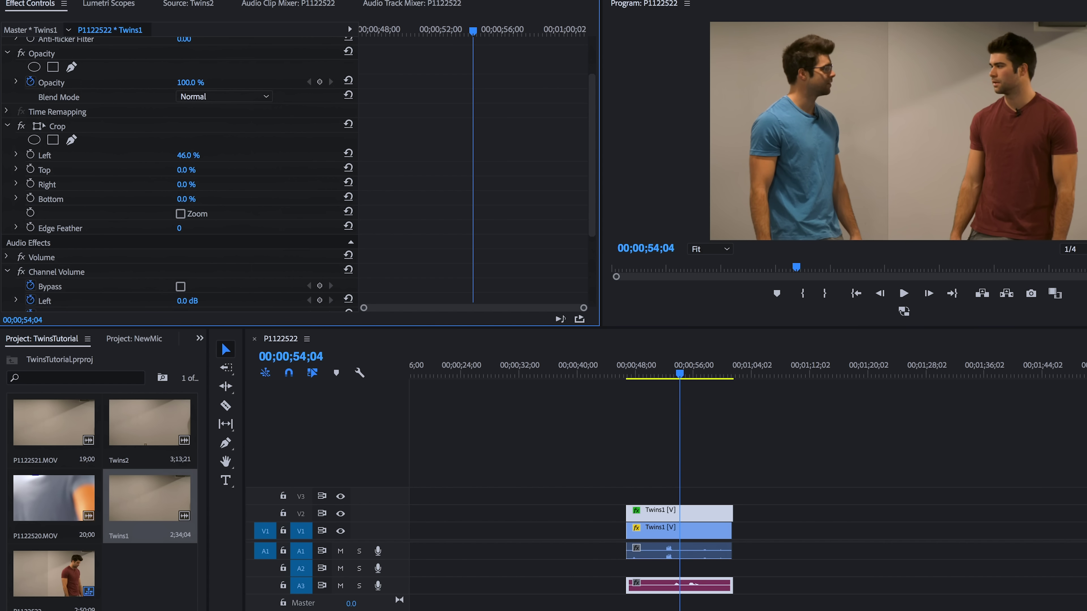
{"action": "key", "text": "space"}
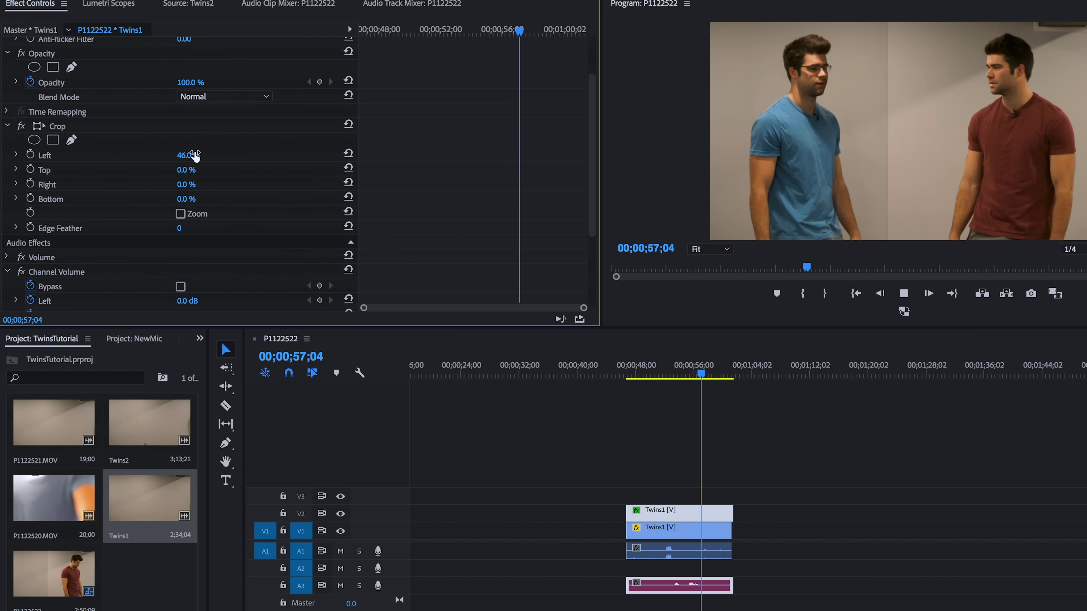
{"action": "key", "text": "space"}
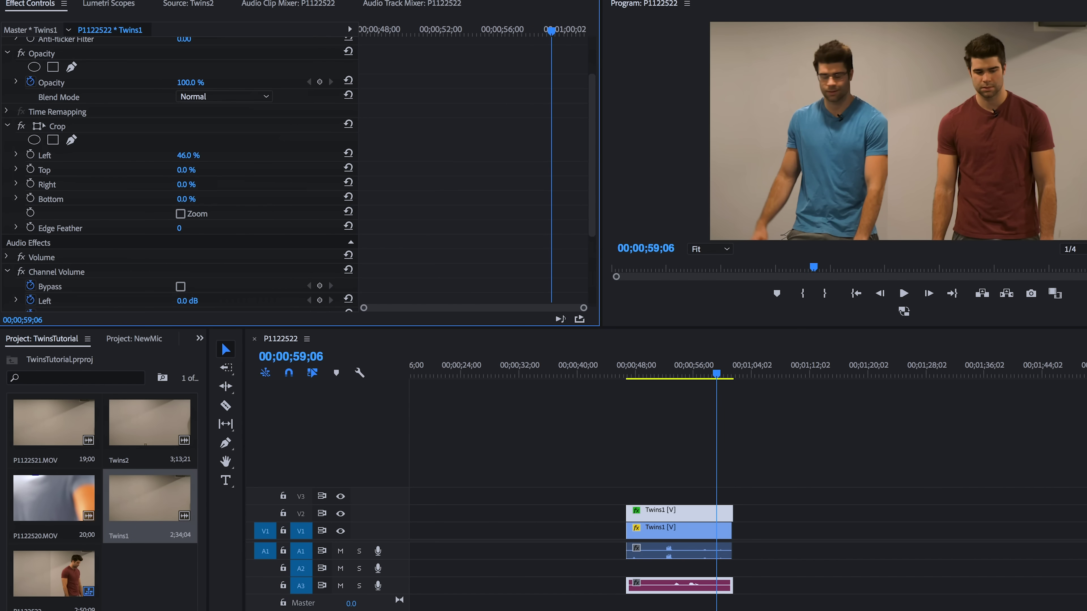
{"action": "left_click_drag", "start_coordinate": [188, 155], "coordinate": [196, 156]}
{"action": "key", "text": "space"}
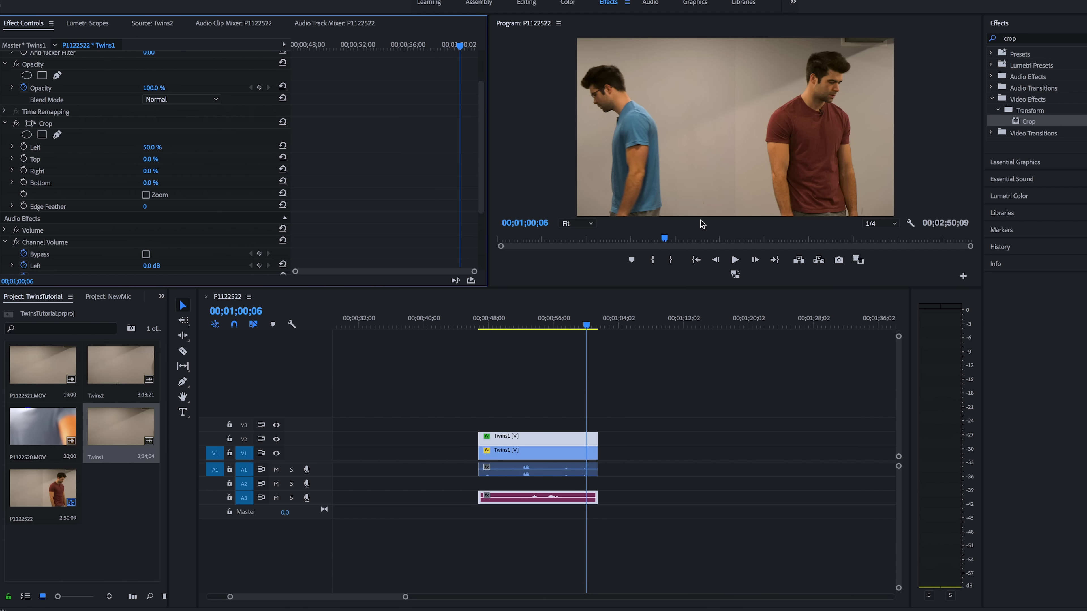
On a frame showing both men, set Crop Edge Feather to 125 and scrub to check the seam
{"action": "left_click", "coordinate": [505, 319]}
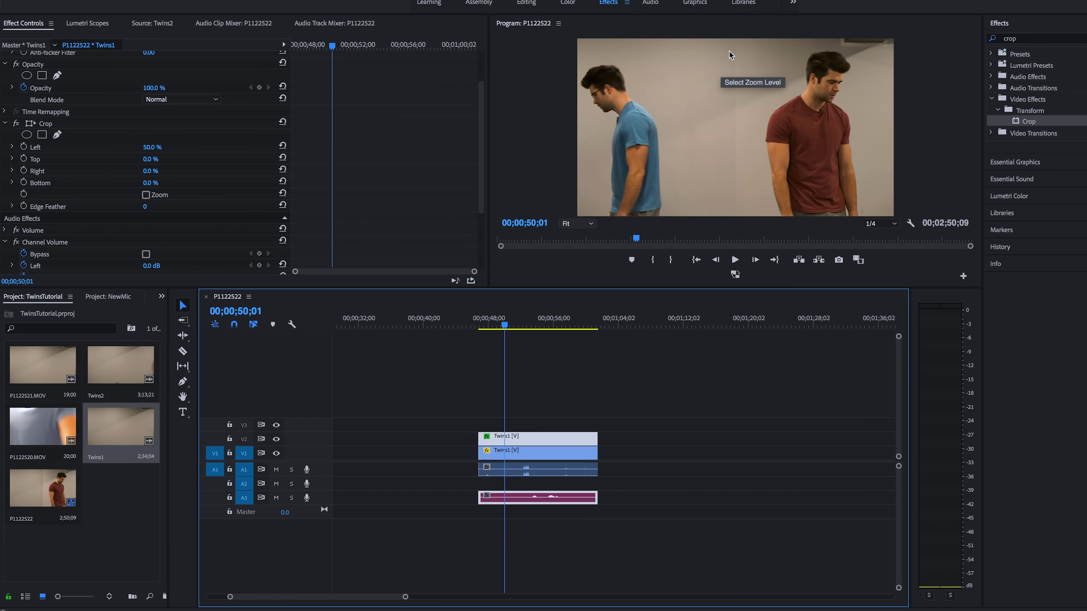
{"action": "left_click", "coordinate": [526, 321]}
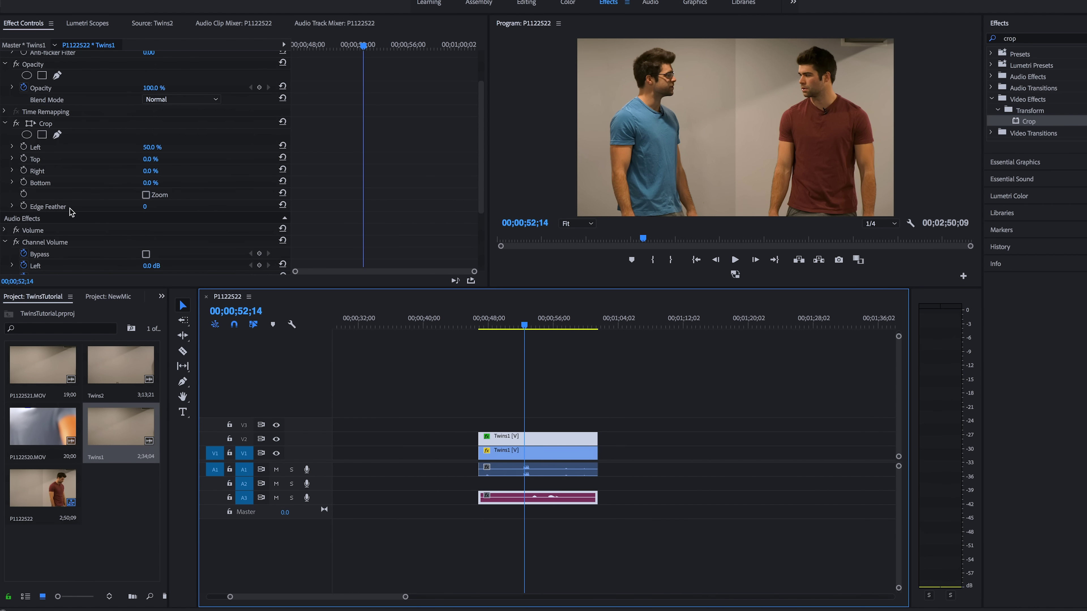
{"action": "left_click", "coordinate": [144, 208]}
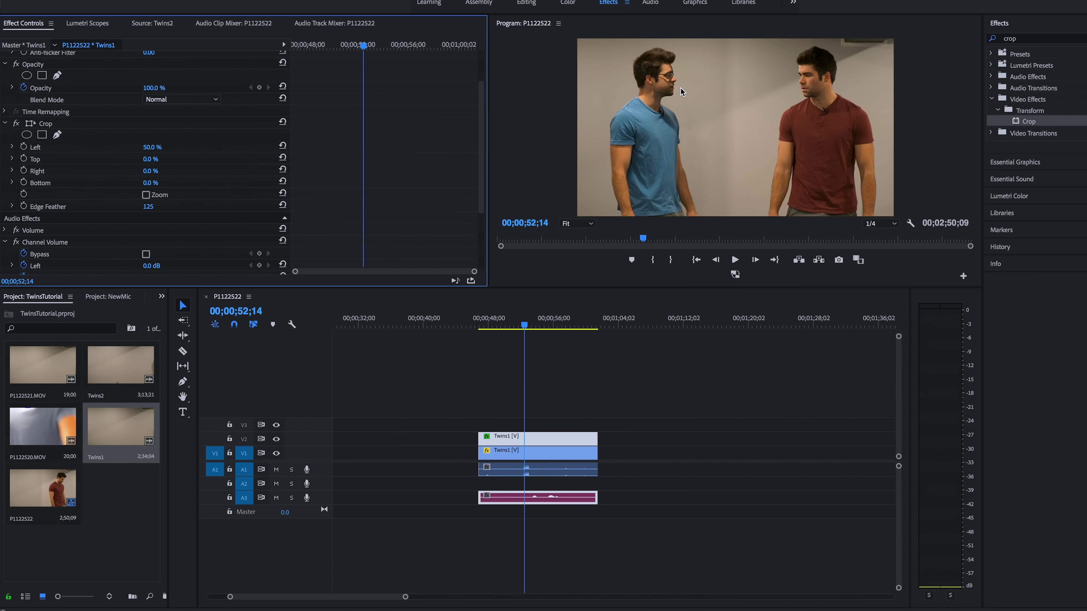
{"action": "left_click", "coordinate": [555, 325]}
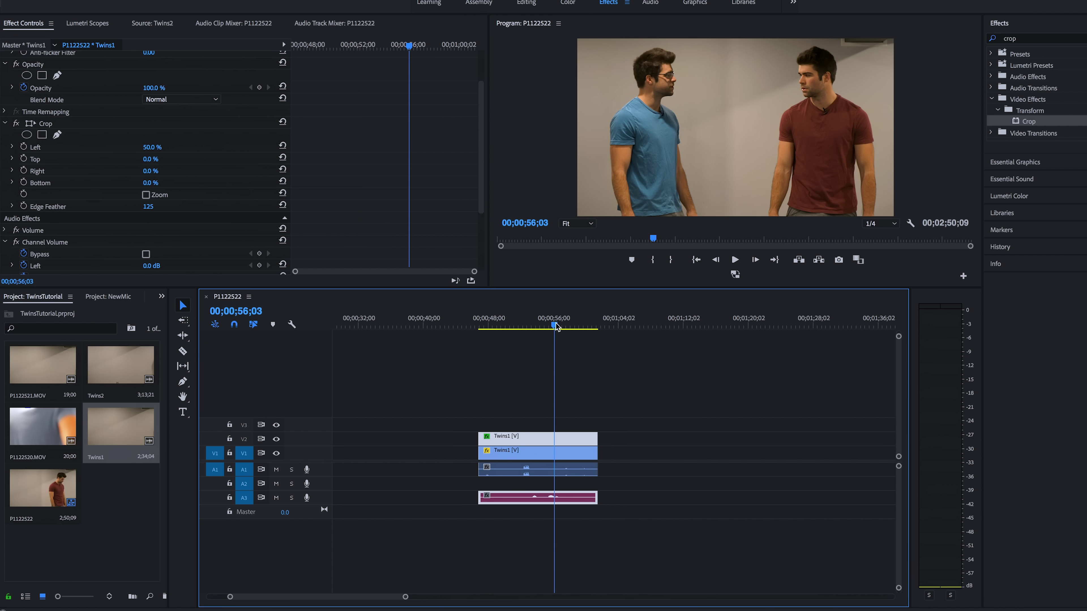
{"action": "left_click_drag", "start_coordinate": [556, 327], "coordinate": [517, 325]}
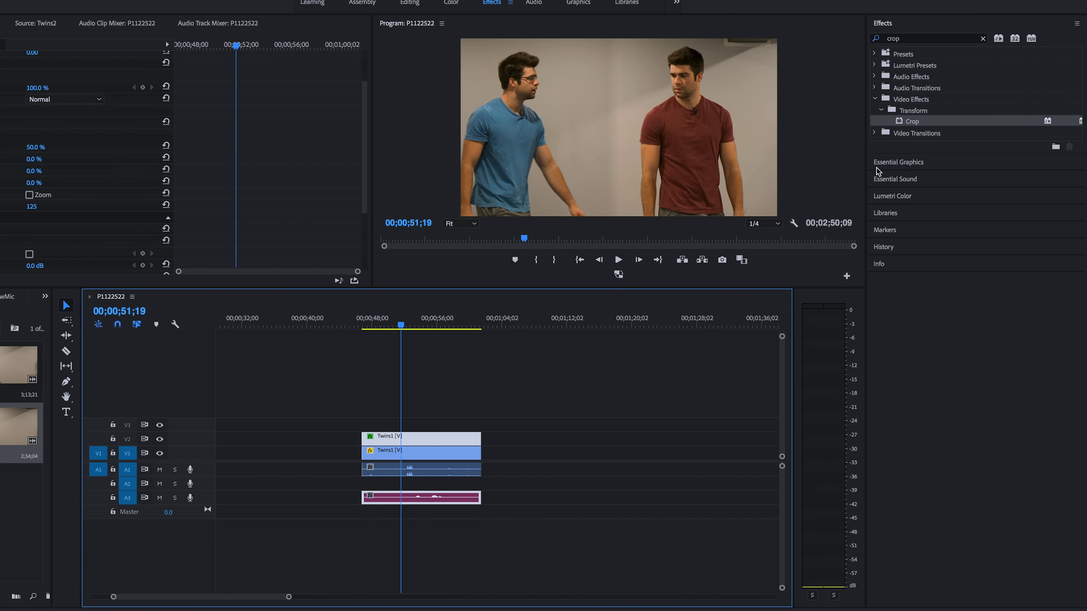
Raise the V1 Twins1 clip's Lumetri Color Exposure to 0.3 and play back to compare brightness
{"action": "left_click", "coordinate": [897, 196]}
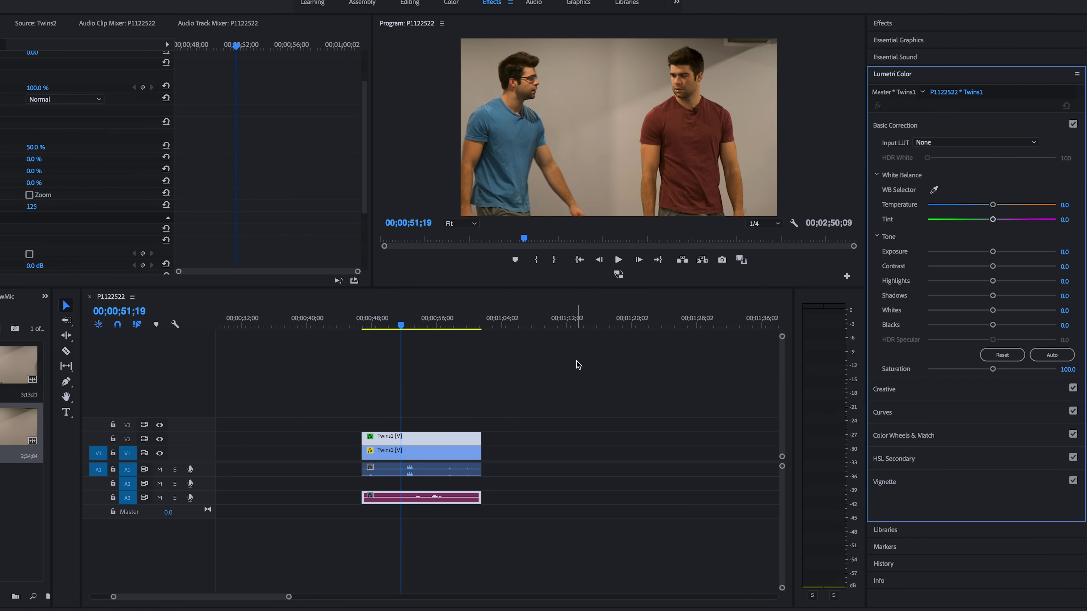
{"action": "left_click", "coordinate": [455, 452]}
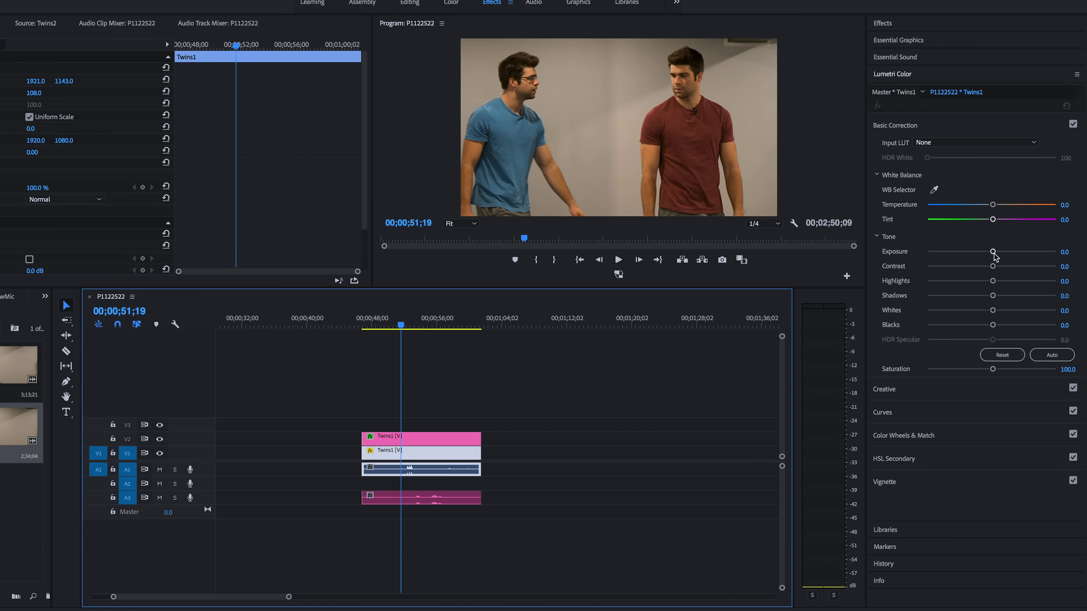
{"action": "left_click_drag", "start_coordinate": [993, 252], "coordinate": [996, 252]}
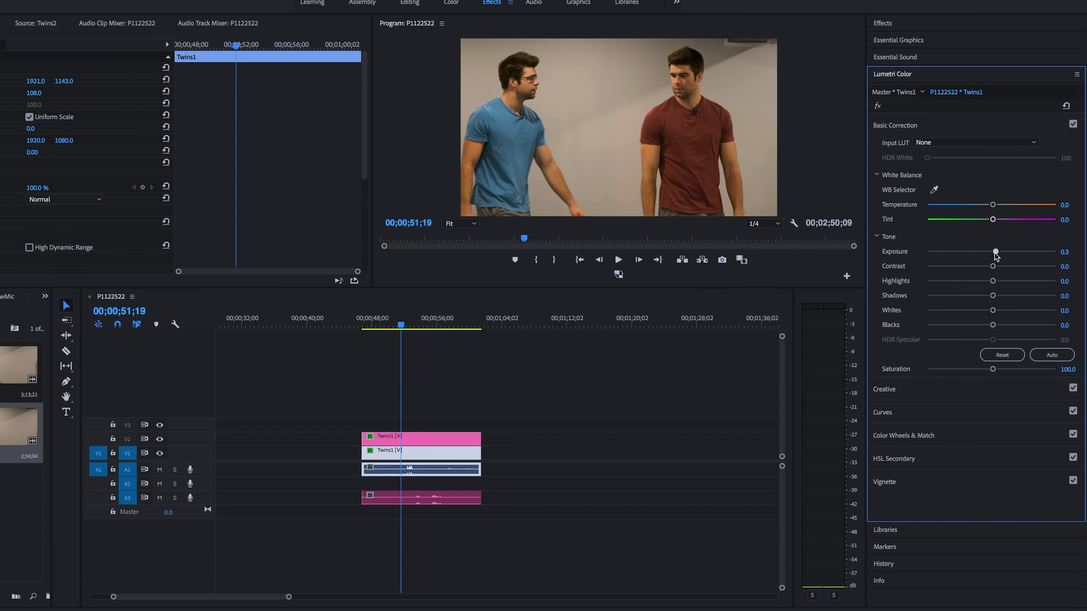
{"action": "left_click", "coordinate": [373, 322]}
{"action": "key", "text": "space"}
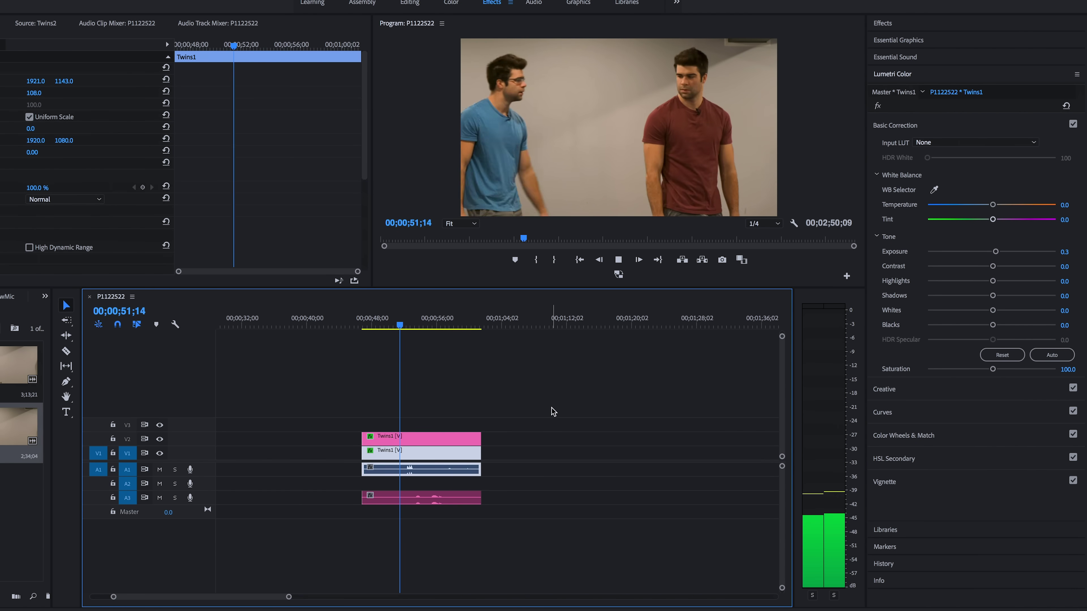
{"action": "key", "text": "space"}
{"action": "key", "text": "space"}
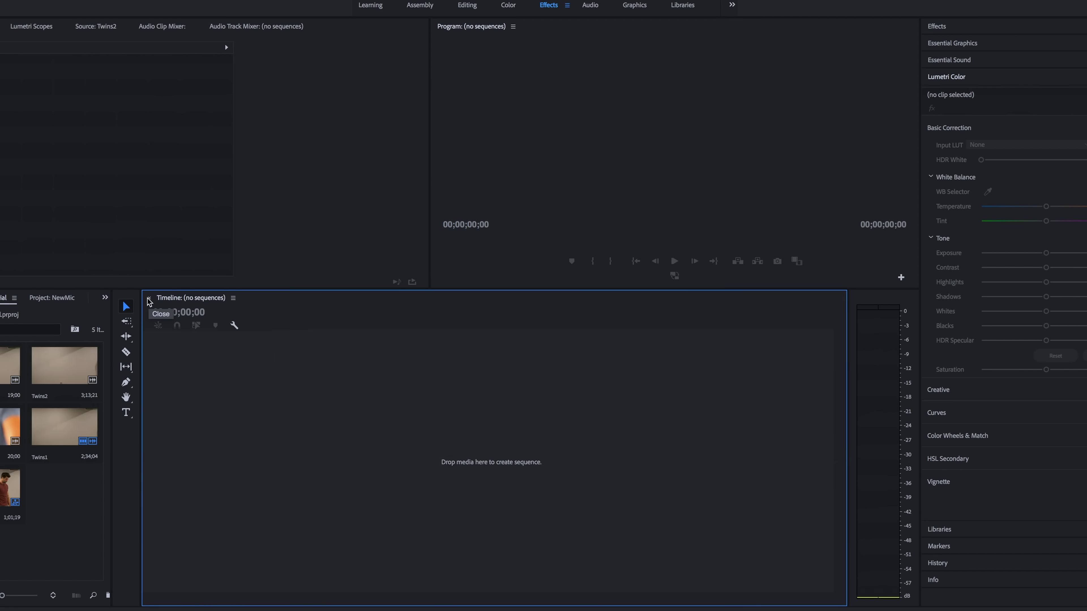
Create a Twins2 sequence from the clip and shift it later to find the seated red-shirt shot
{"action": "left_click_drag", "start_coordinate": [45, 384], "coordinate": [335, 476]}
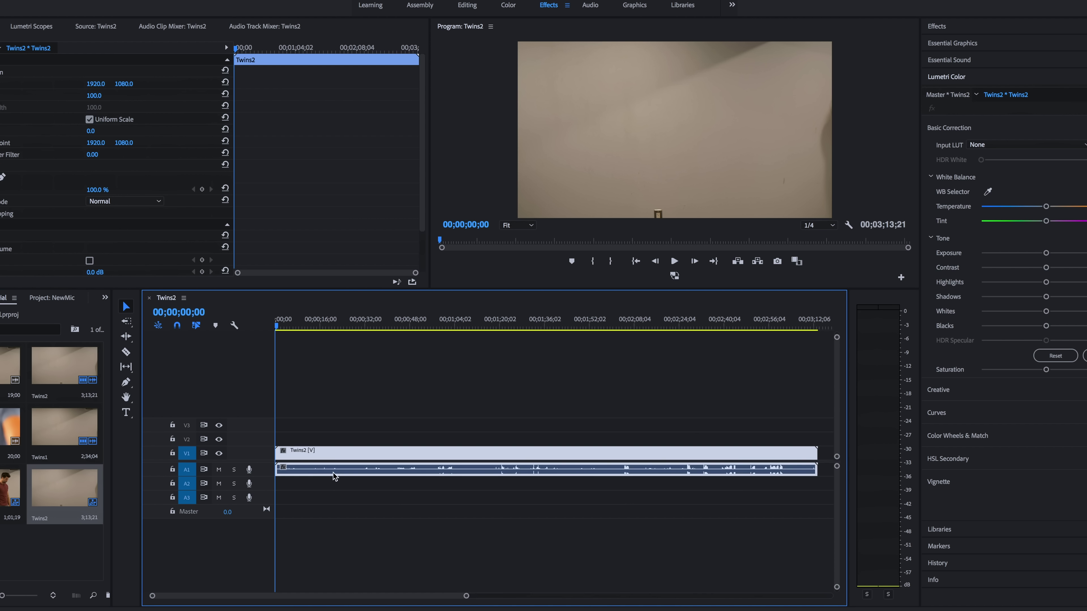
{"action": "key", "text": "minus"}
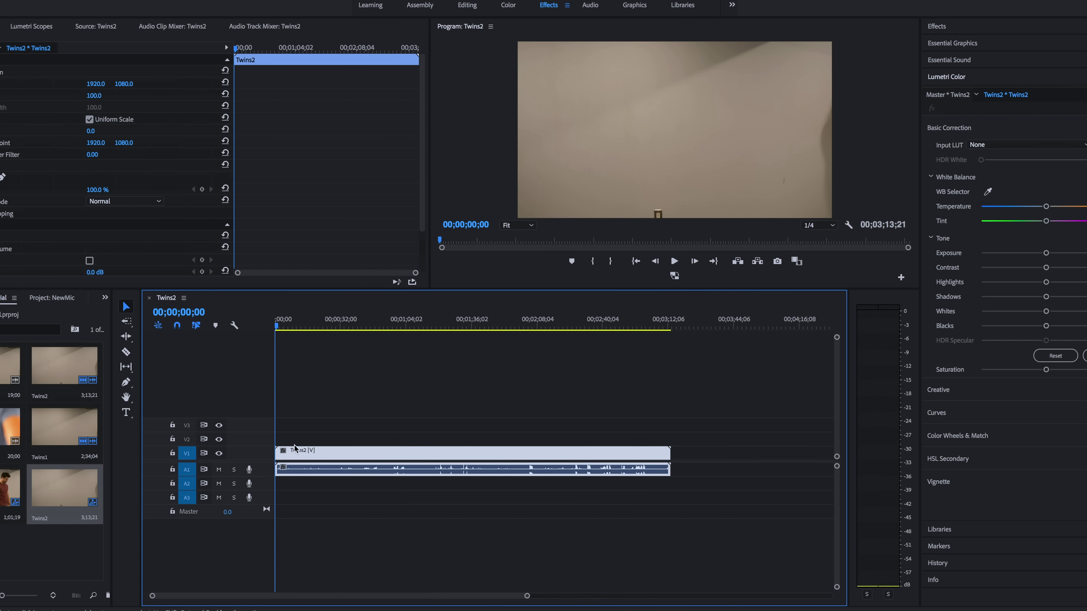
{"action": "left_click", "coordinate": [403, 321]}
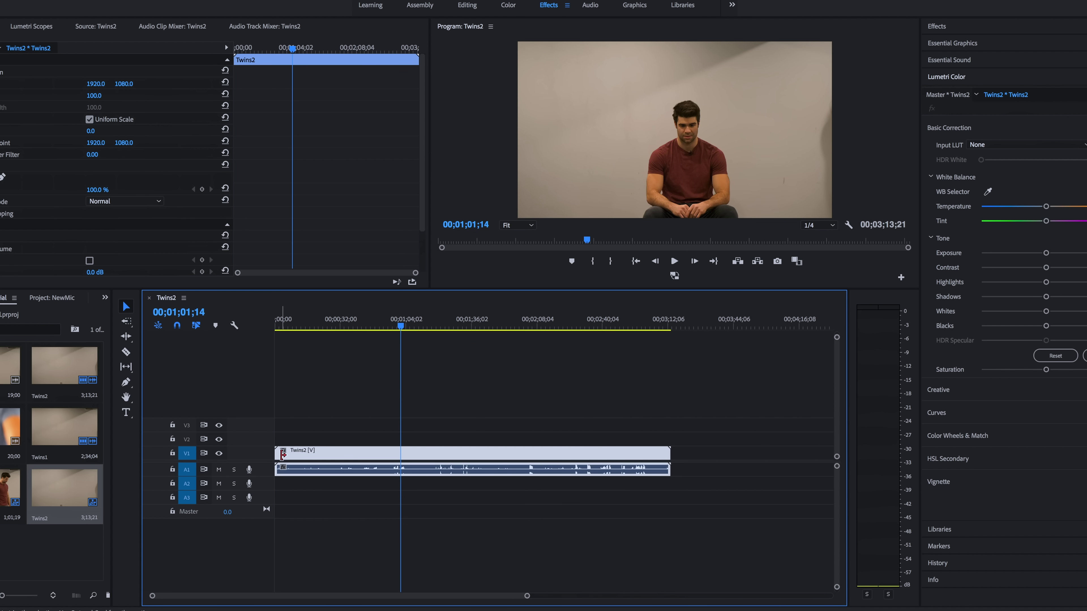
{"action": "left_click_drag", "start_coordinate": [282, 454], "coordinate": [397, 453]}
{"action": "key", "text": "equal"}
{"action": "key", "text": "space"}
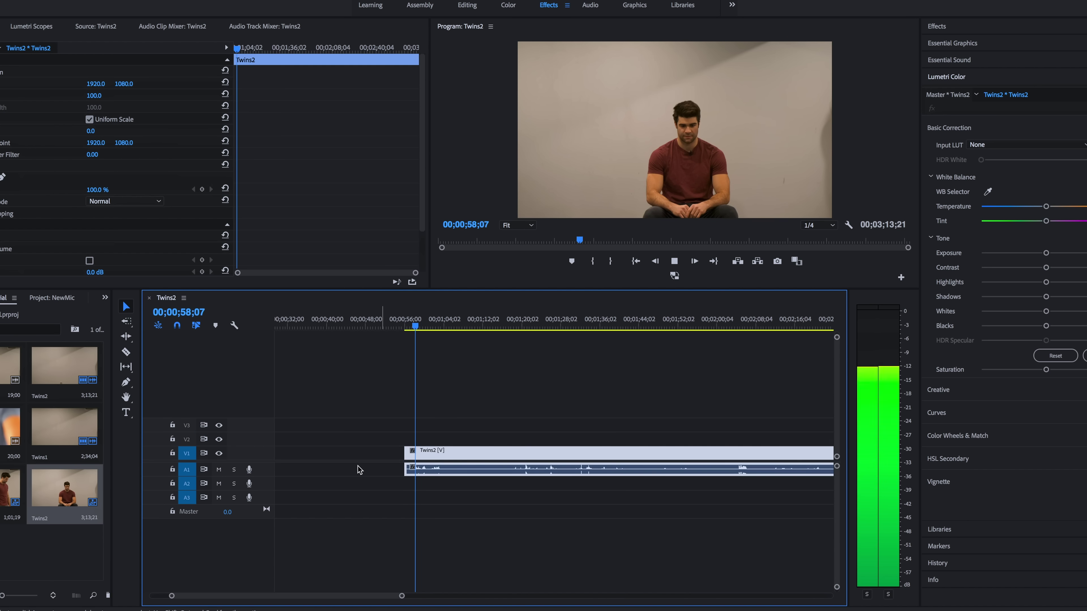
{"action": "key", "text": "shift+equal"}
{"action": "key", "text": "minus"}
Cut Twins2 at 01;01;14 and 02;27;17, then move the blue-shirt piece up to video track 3
{"action": "key", "text": "alt+minus"}
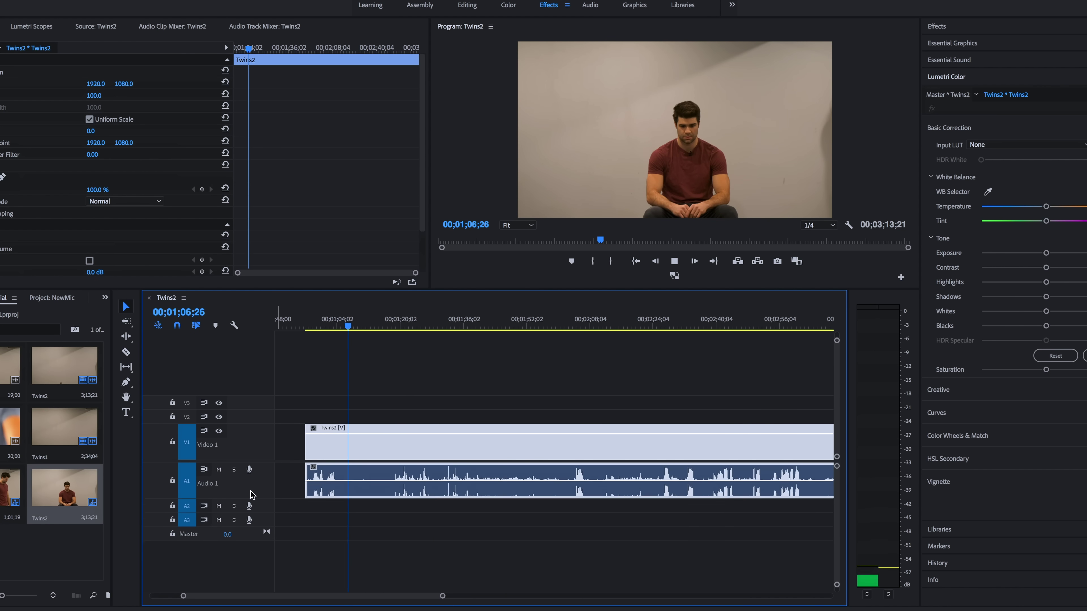
{"action": "key", "text": "space"}
{"action": "key", "text": "c"}
{"action": "left_click", "coordinate": [370, 448]}
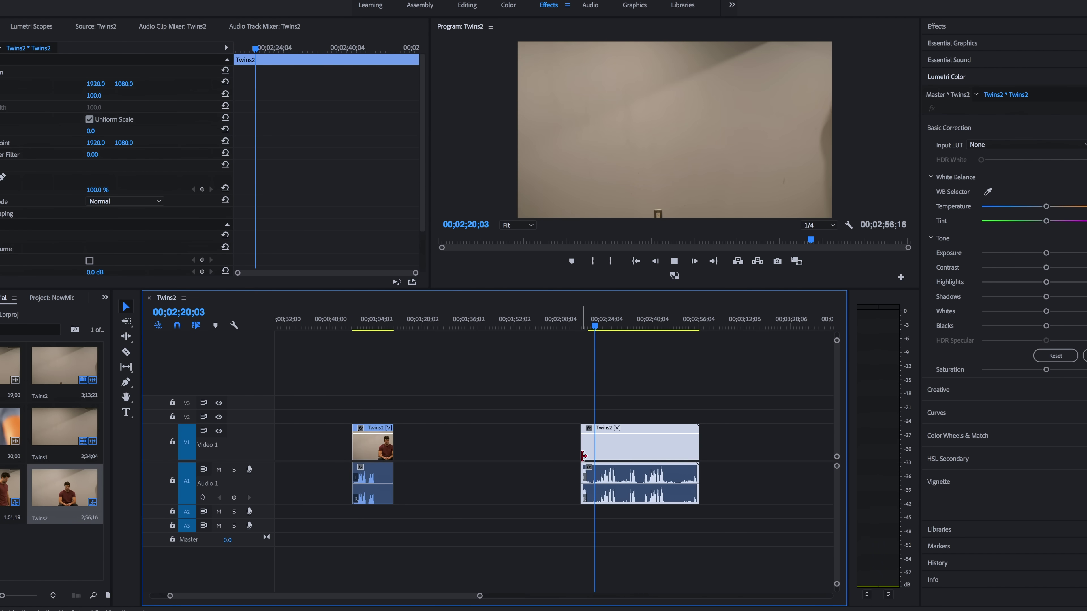
{"action": "key", "text": "minus"}
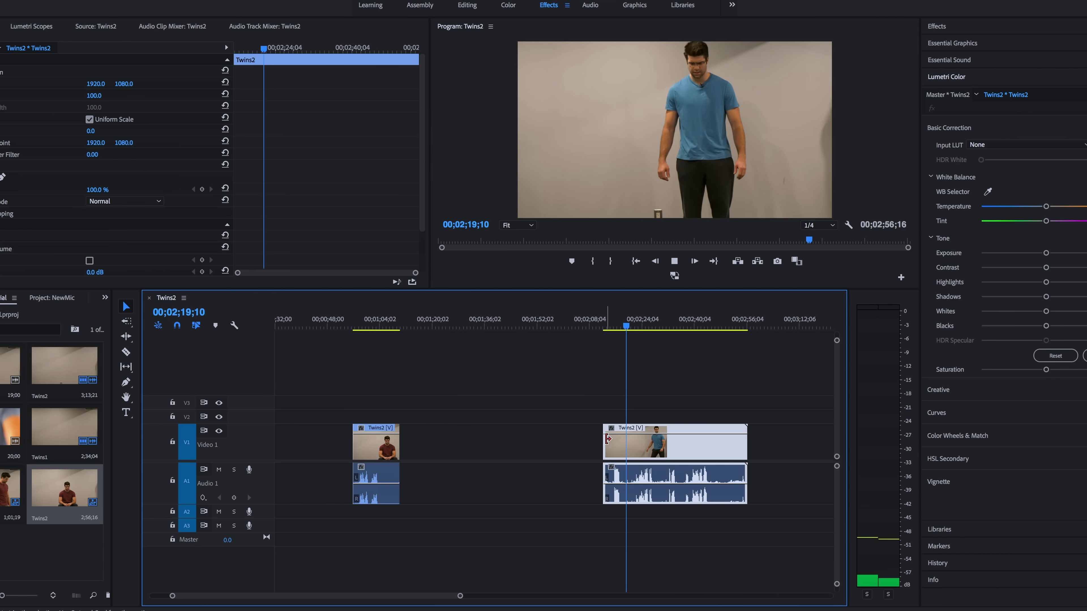
{"action": "key", "text": "space"}
{"action": "key", "text": "ctrl+k"}
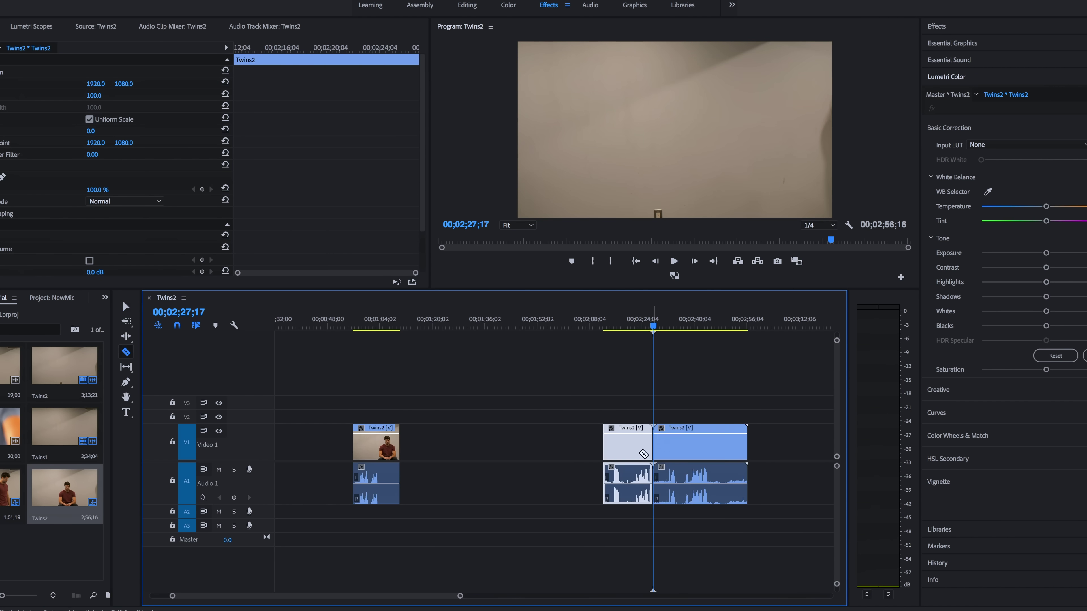
{"action": "left_click_drag", "start_coordinate": [626, 456], "coordinate": [399, 523]}
Move the blue-shirt clip down to V2, lower its opacity to about 60%, and shift it two seconds earlier
{"action": "scroll", "coordinate": [346, 488], "scroll_direction": "up", "scroll_amount": 3}
{"action": "scroll", "coordinate": [494, 418], "scroll_direction": "up", "scroll_amount": 3}
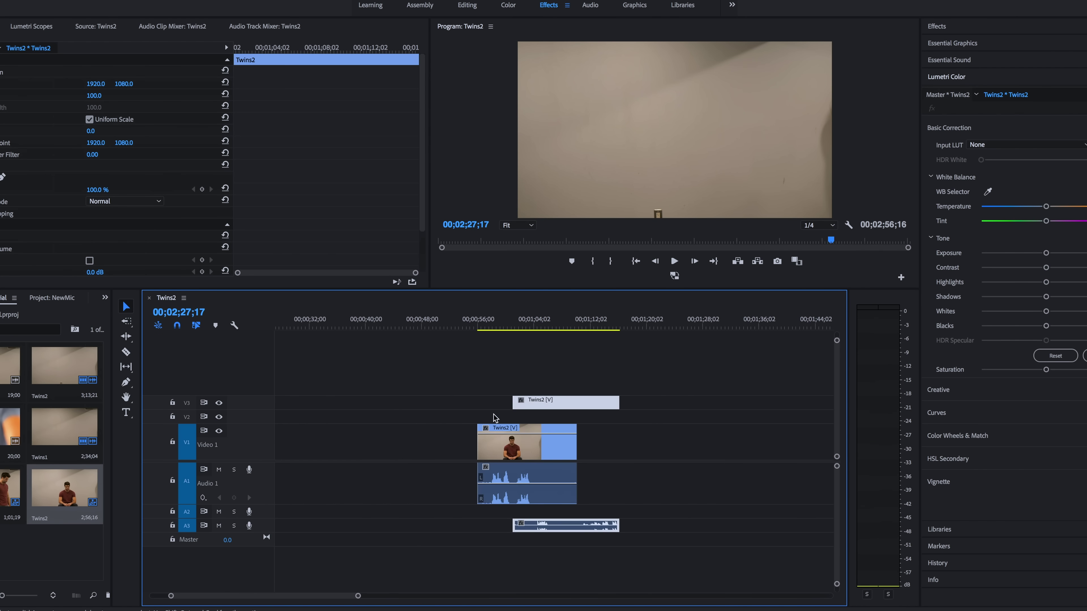
{"action": "left_click_drag", "start_coordinate": [530, 410], "coordinate": [499, 417]}
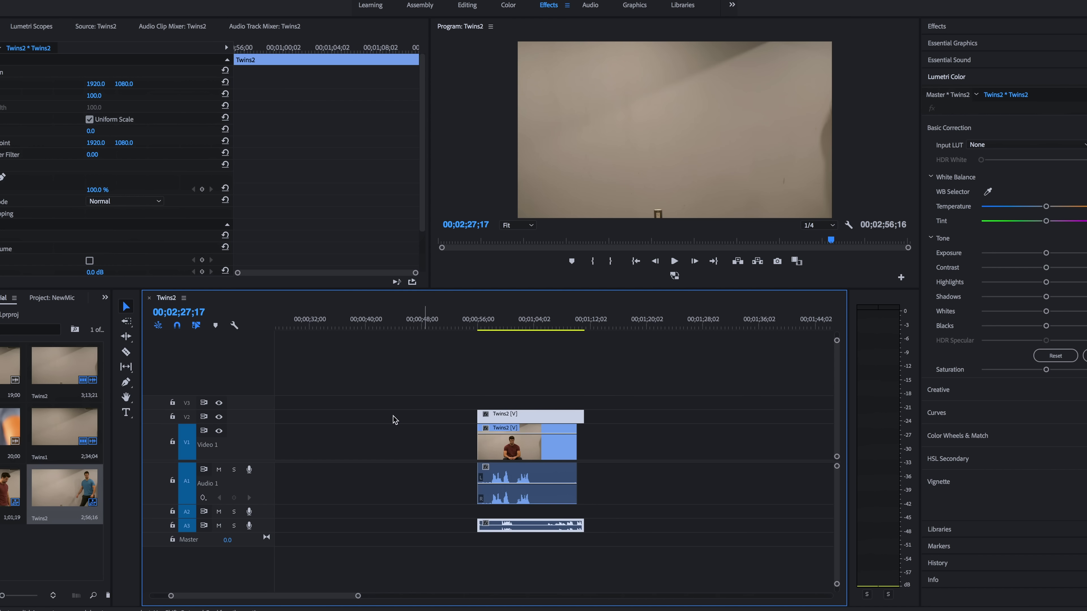
{"action": "double_click", "coordinate": [250, 418]}
{"action": "left_click", "coordinate": [485, 325]}
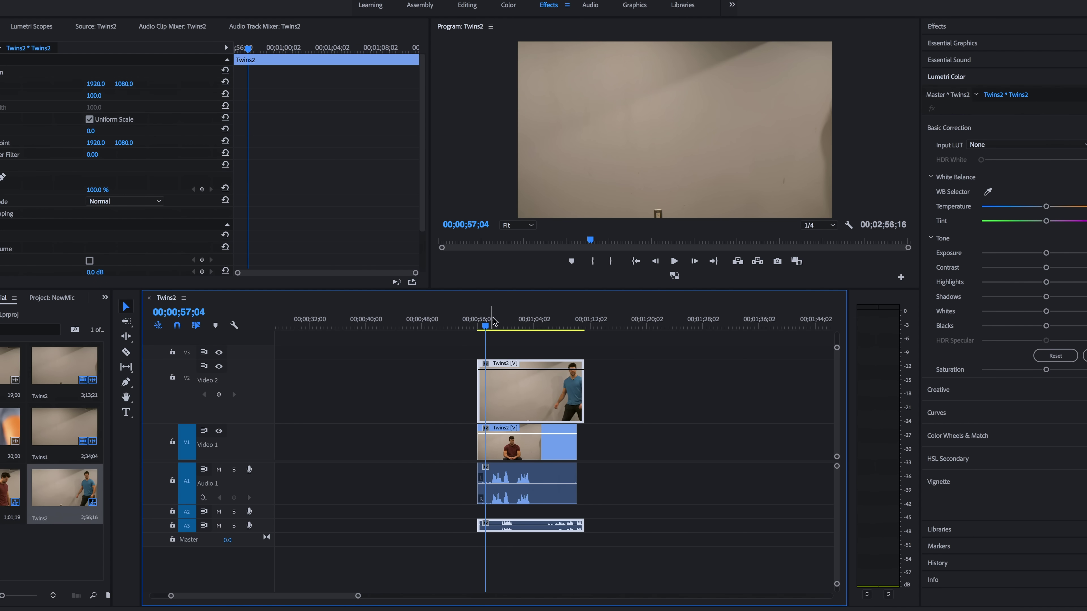
{"action": "left_click_drag", "start_coordinate": [519, 375], "coordinate": [516, 391]}
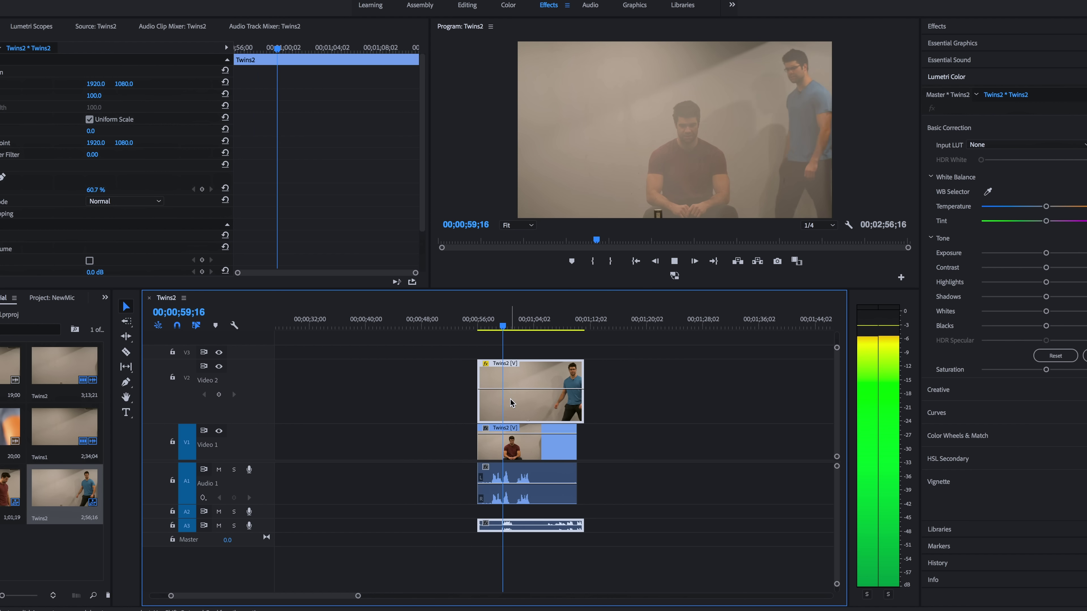
{"action": "left_click_drag", "start_coordinate": [521, 407], "coordinate": [506, 413]}
Nudge the blue-shirt clip a second earlier and extend the red-shirt clip's start, previewing the overlay
{"action": "key", "text": "="}
{"action": "key", "text": "space"}
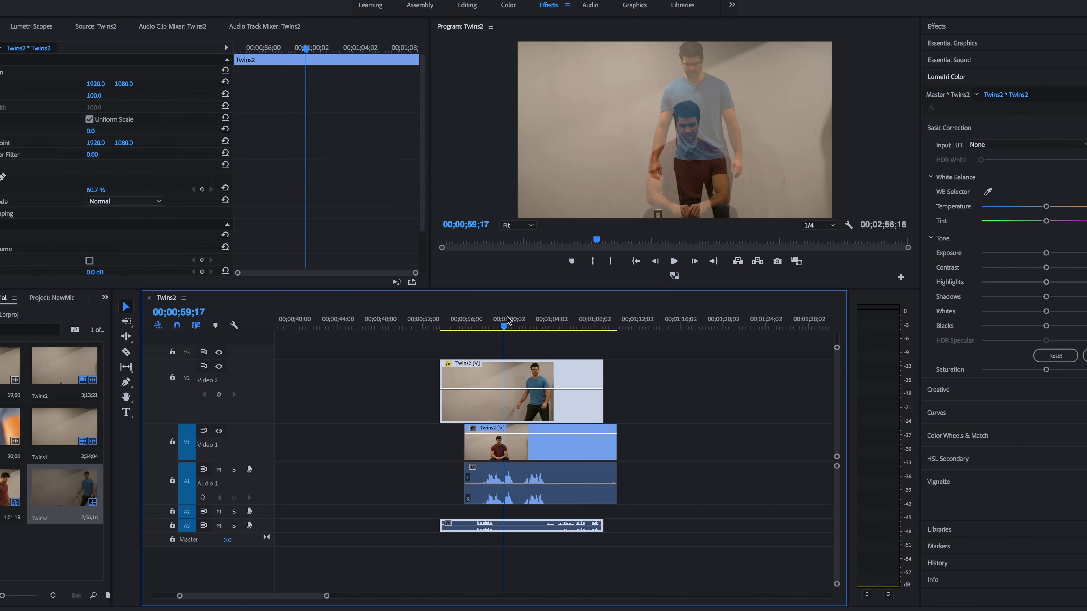
{"action": "left_click", "coordinate": [482, 335]}
{"action": "left_click_drag", "start_coordinate": [507, 401], "coordinate": [496, 401]}
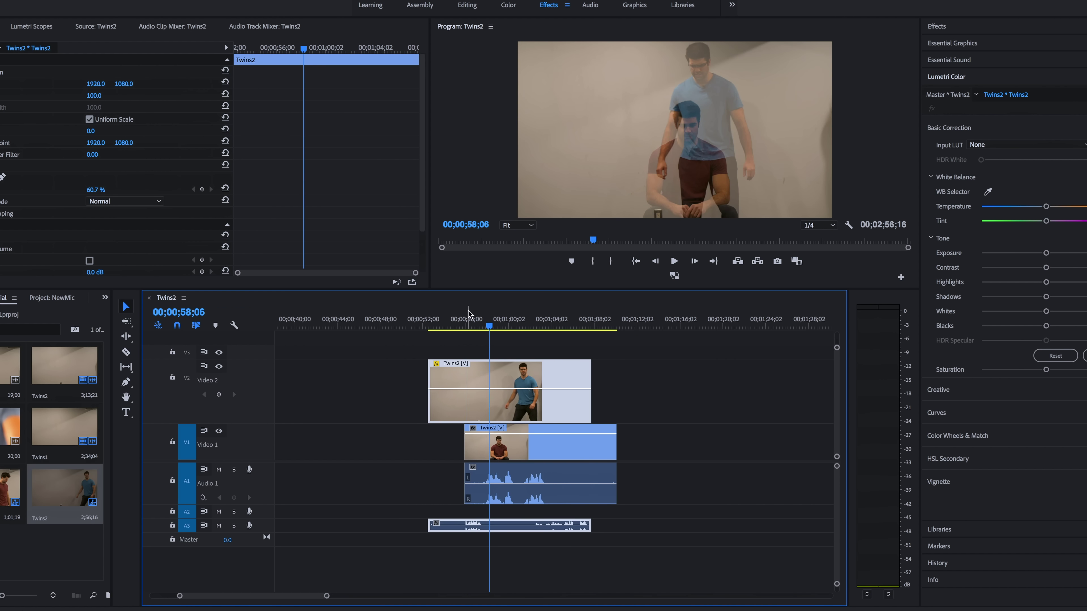
{"action": "left_click_drag", "start_coordinate": [465, 440], "coordinate": [459, 440]}
{"action": "key", "text": "space"}
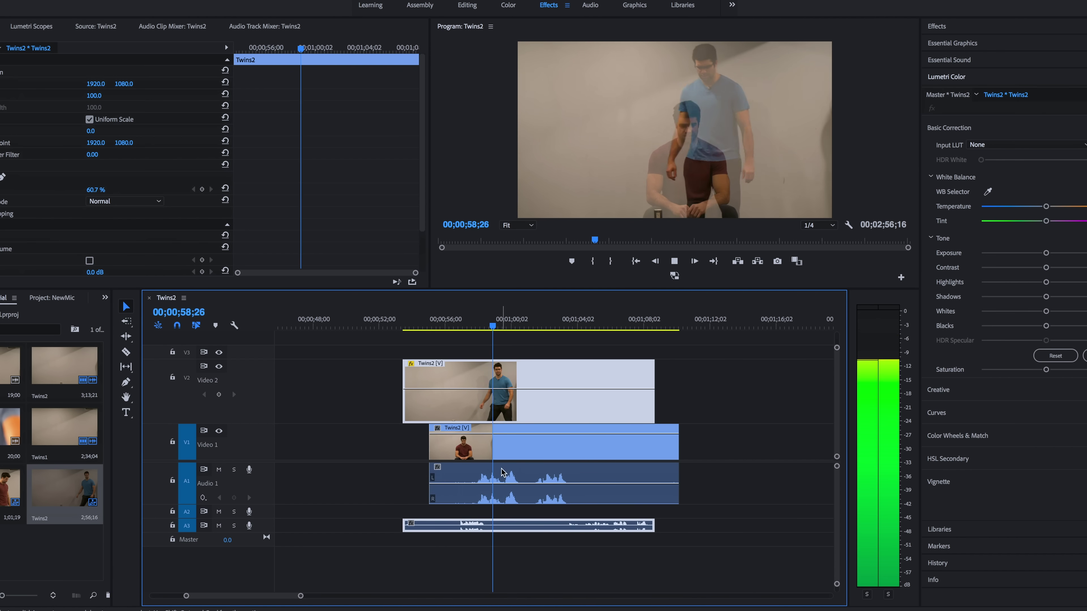
{"action": "key", "text": "="}
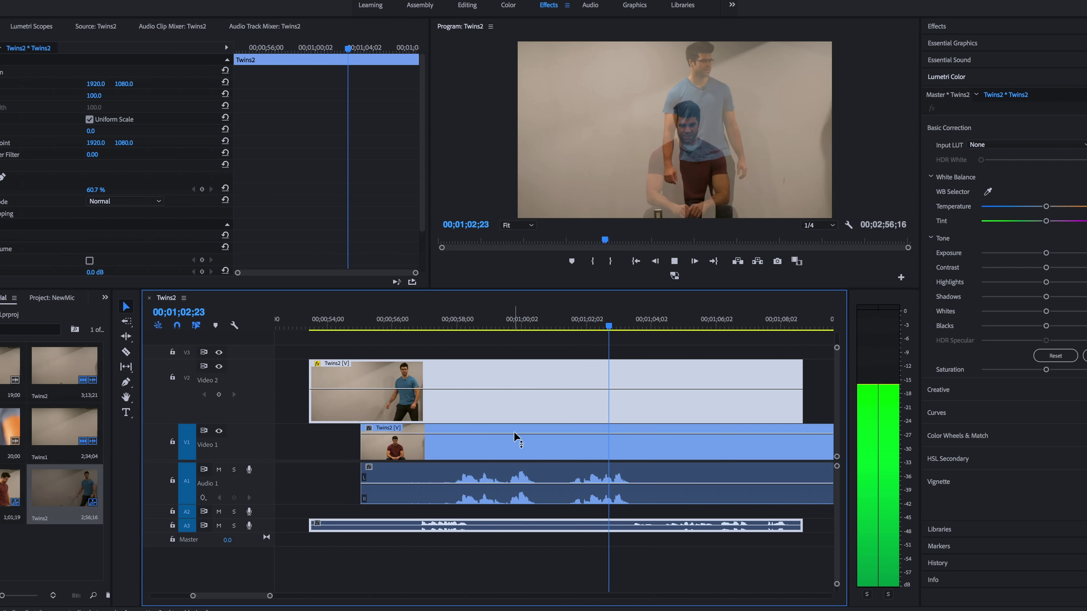
{"action": "key", "text": "space"}
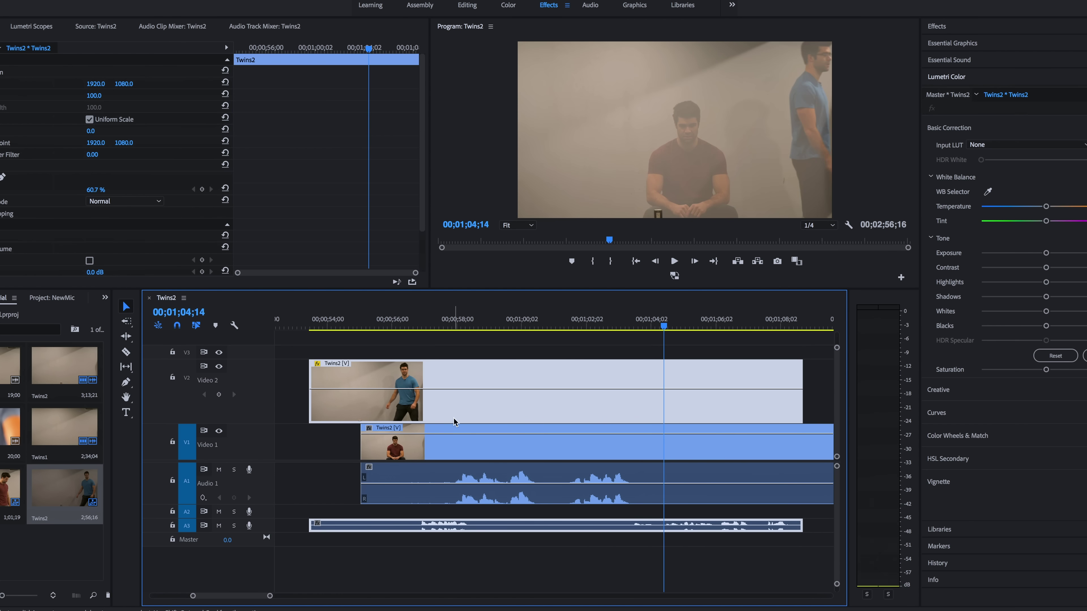
{"action": "key", "text": "minus"}
Replay the overlay from 56;16 to review the timing, then select the red-shirt clip
{"action": "left_click", "coordinate": [400, 319]}
{"action": "key", "text": "minus"}
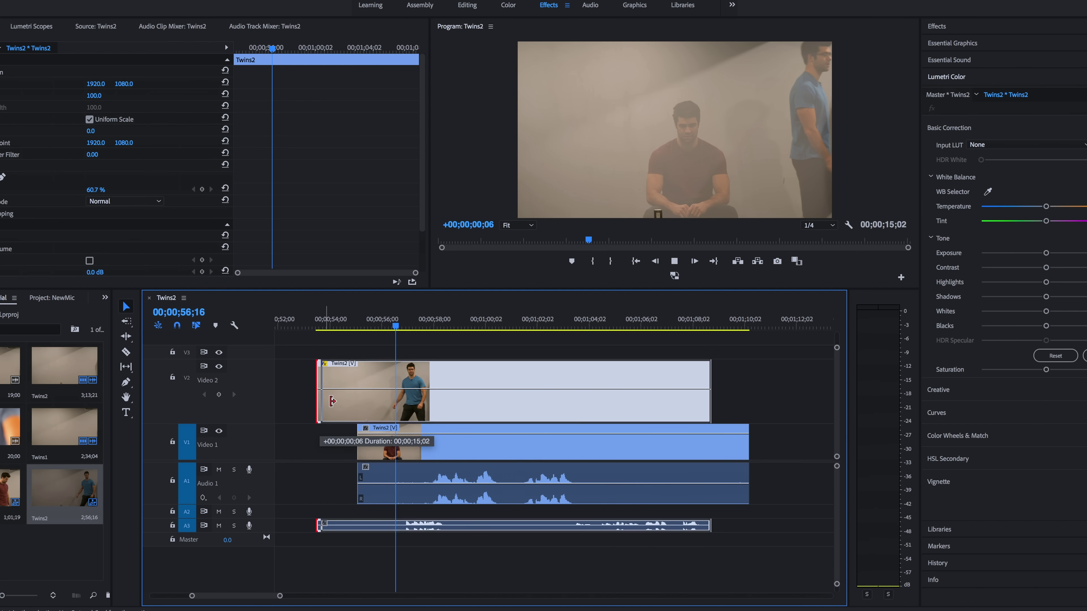
{"action": "key", "text": "space"}
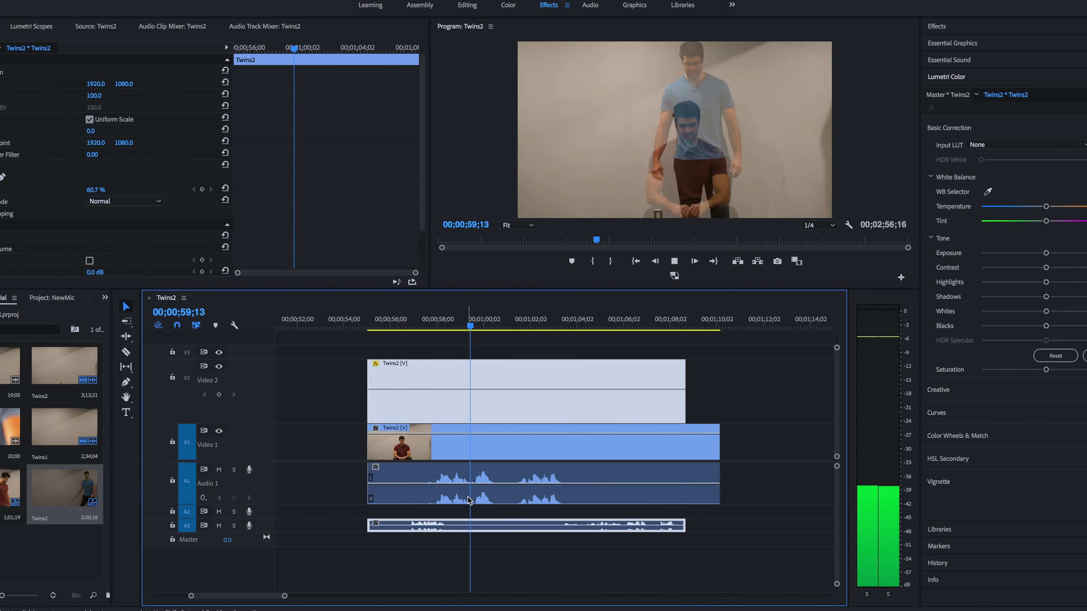
{"action": "key", "text": "equal"}
{"action": "left_click", "coordinate": [472, 455]}
{"action": "key", "text": "space"}
Give the red-shirt Twins2 clip the Rose label colour
{"action": "right_click", "coordinate": [473, 455]}
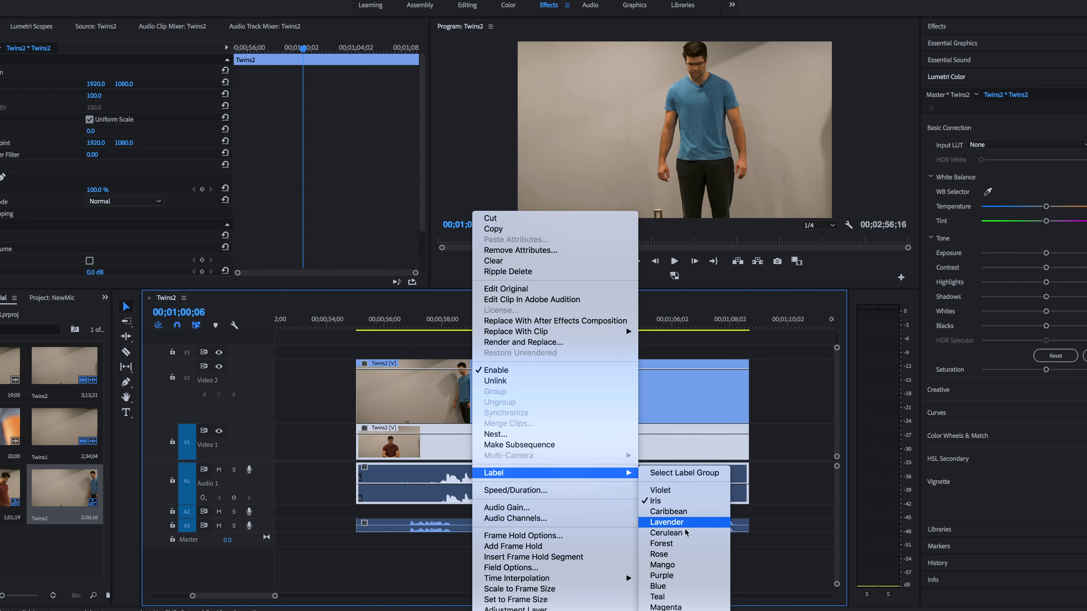
{"action": "left_click", "coordinate": [681, 553]}
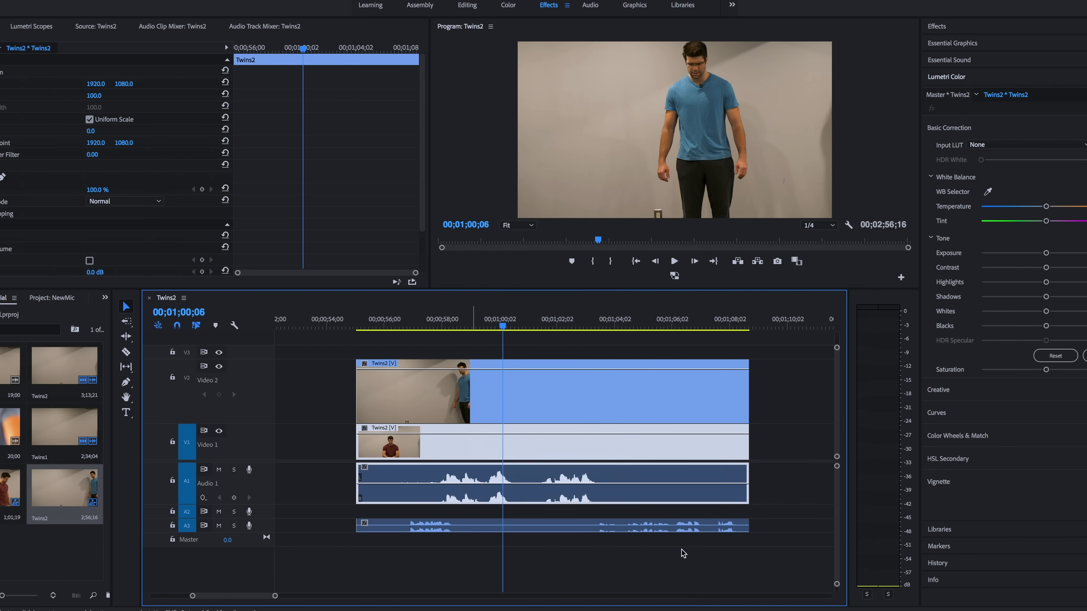
{"action": "left_click", "coordinate": [783, 473]}
Restack the clips so the red-shirt clip sits on the upper track, then lower its opacity to show both
{"action": "left_click", "coordinate": [497, 448]}
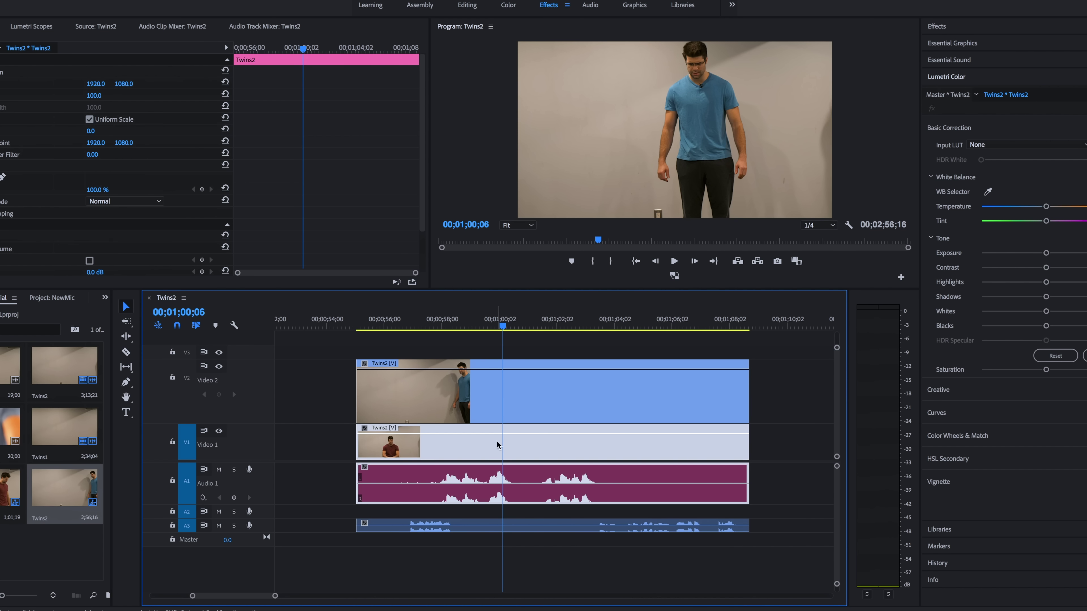
{"action": "left_click_drag", "start_coordinate": [498, 445], "coordinate": [499, 356]}
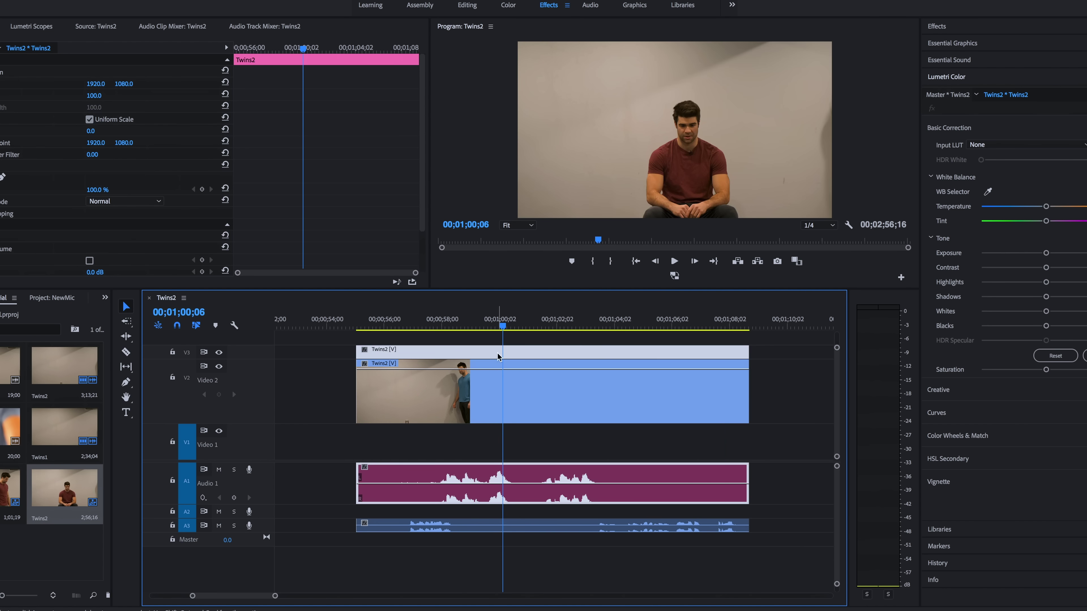
{"action": "left_click", "coordinate": [479, 444]}
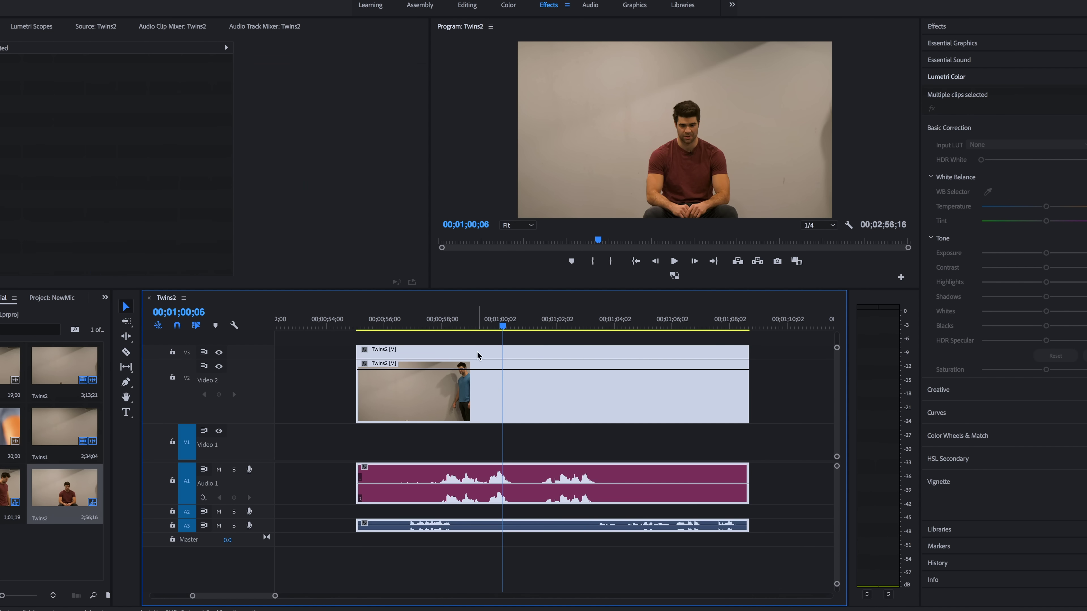
{"action": "left_click_drag", "start_coordinate": [477, 355], "coordinate": [477, 376]}
{"action": "left_click", "coordinate": [783, 404]}
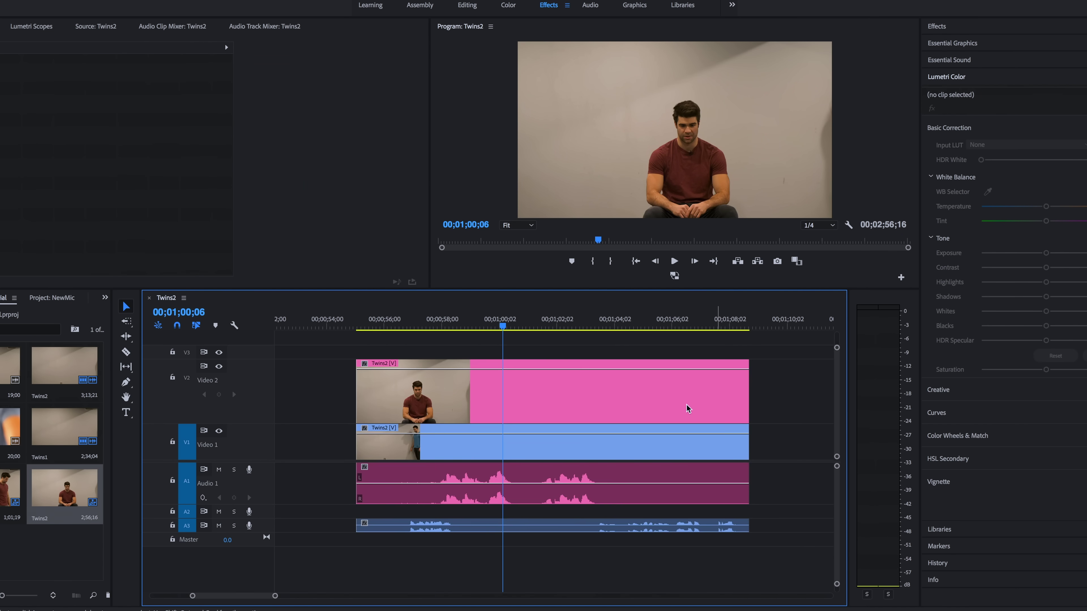
{"action": "left_click", "coordinate": [618, 408]}
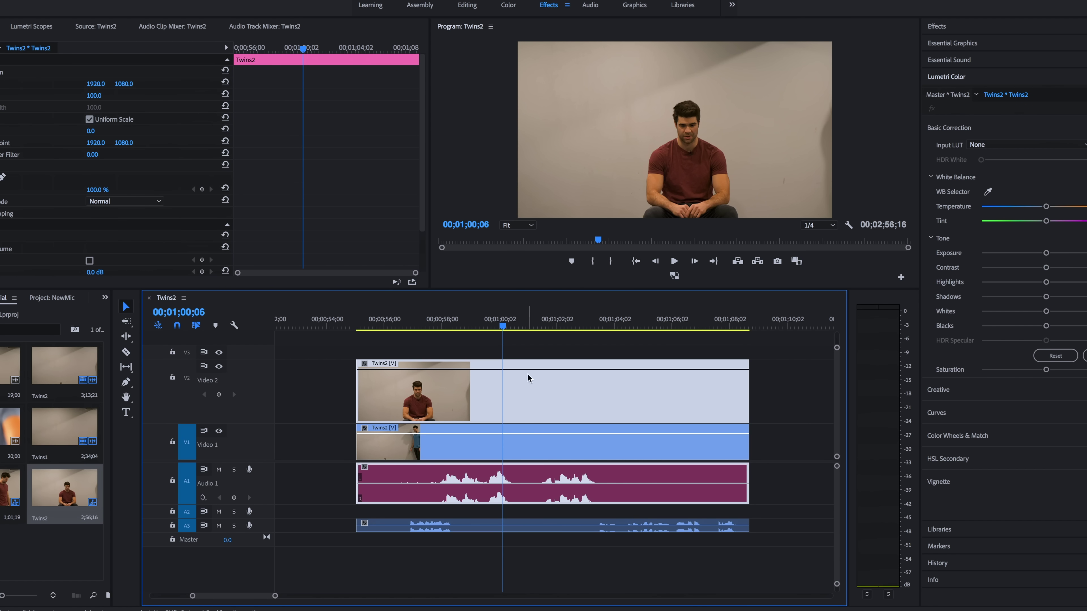
{"action": "mouse_move", "coordinate": [530, 369]}
{"action": "left_mouse_down"}
{"action": "mouse_move", "coordinate": [530, 389]}
{"action": "mouse_move", "coordinate": [533, 355]}
{"action": "left_mouse_up"}
Lower the upper clip's opacity, select the red-shirt clip and start a free-draw bezier opacity mask
{"action": "left_click_drag", "start_coordinate": [500, 370], "coordinate": [503, 382]}
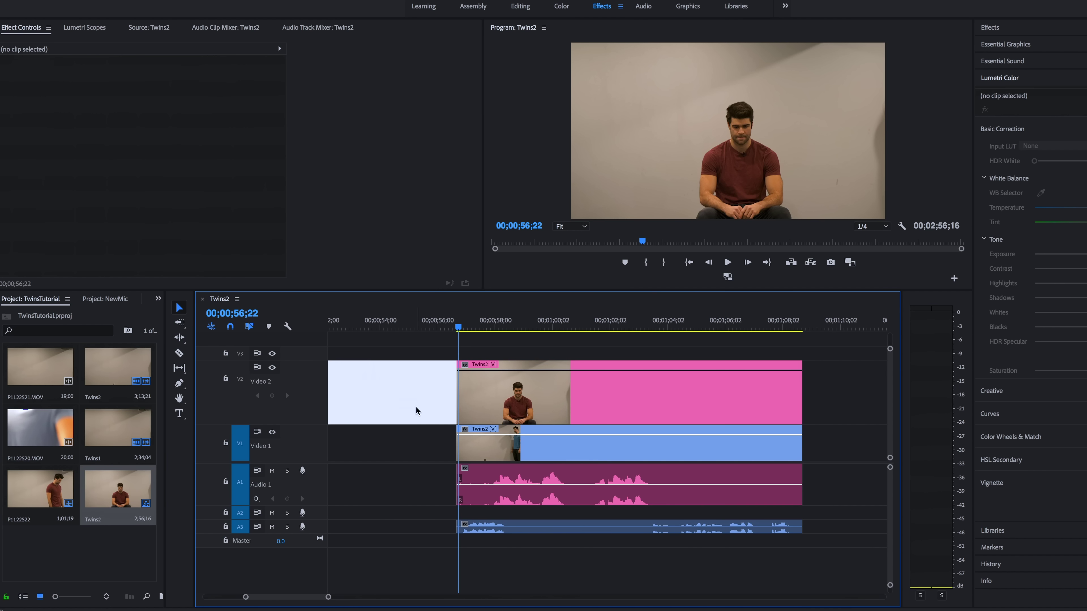
{"action": "left_click", "coordinate": [480, 392]}
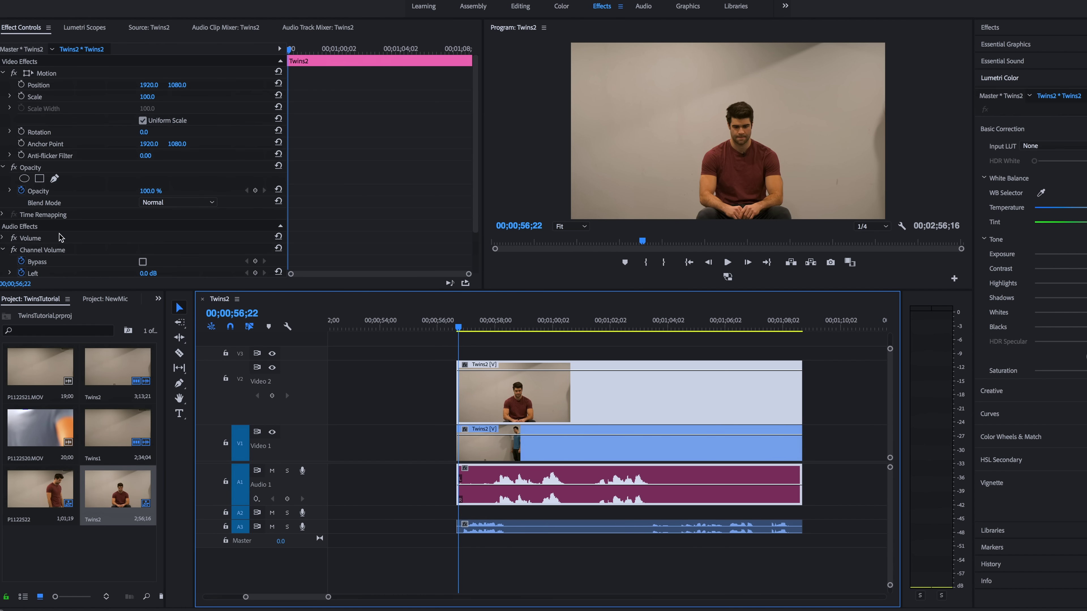
{"action": "left_click", "coordinate": [55, 180]}
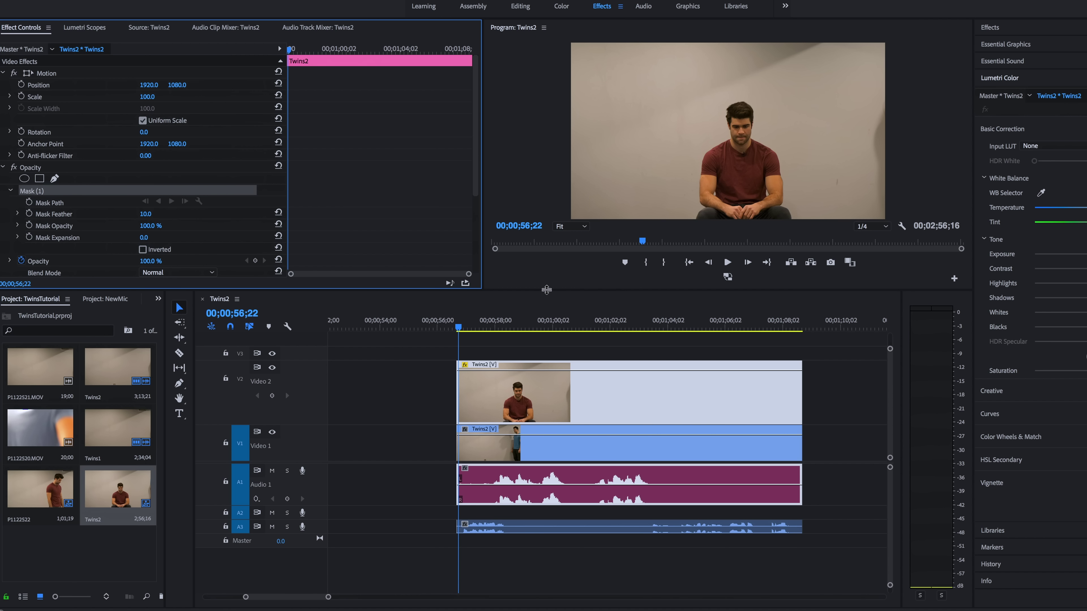
{"action": "left_click_drag", "start_coordinate": [546, 293], "coordinate": [433, 434]}
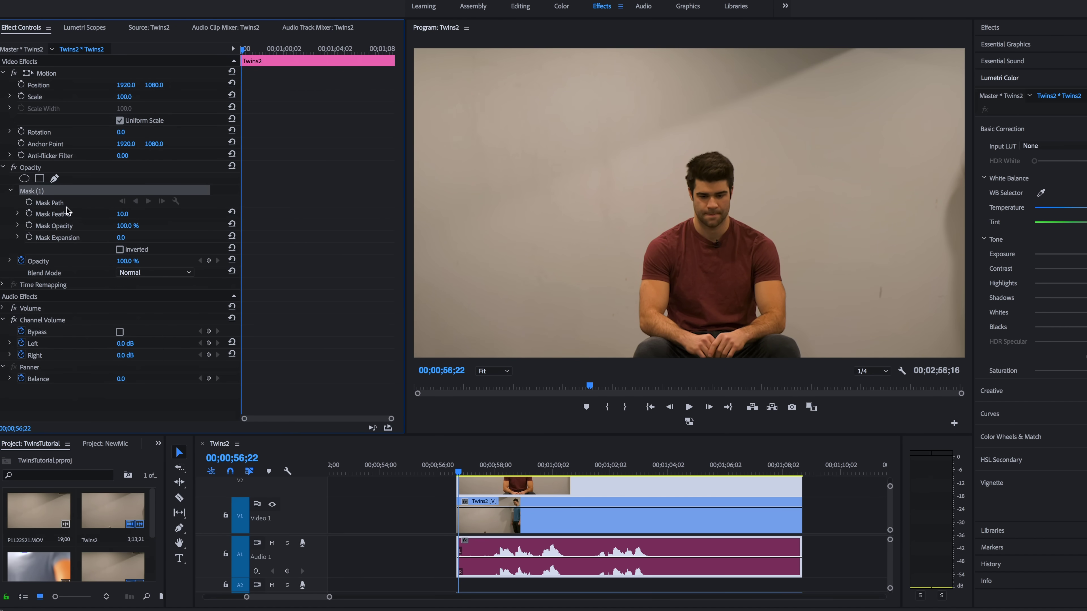
Place mask points from the seated man's left knee up his left side, arm and shoulder
{"action": "left_click", "coordinate": [633, 356]}
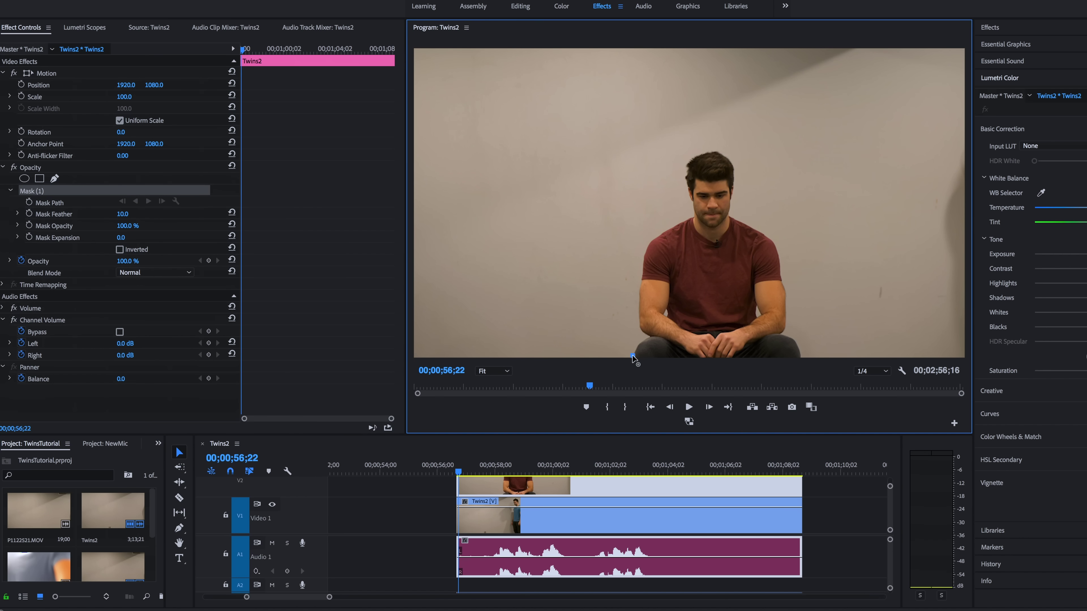
{"action": "left_click", "coordinate": [640, 341]}
{"action": "left_click", "coordinate": [638, 324]}
{"action": "left_click", "coordinate": [639, 295]}
{"action": "left_click", "coordinate": [640, 274]}
{"action": "left_click", "coordinate": [645, 248]}
{"action": "left_click", "coordinate": [656, 235]}
{"action": "left_click", "coordinate": [675, 223]}
{"action": "left_click", "coordinate": [691, 214]}
Trace the mask up his neck, over the top of his head and down its right side
{"action": "left_click", "coordinate": [692, 205]}
{"action": "left_click", "coordinate": [686, 187]}
{"action": "key", "text": "Right"}
{"action": "key", "text": "Right"}
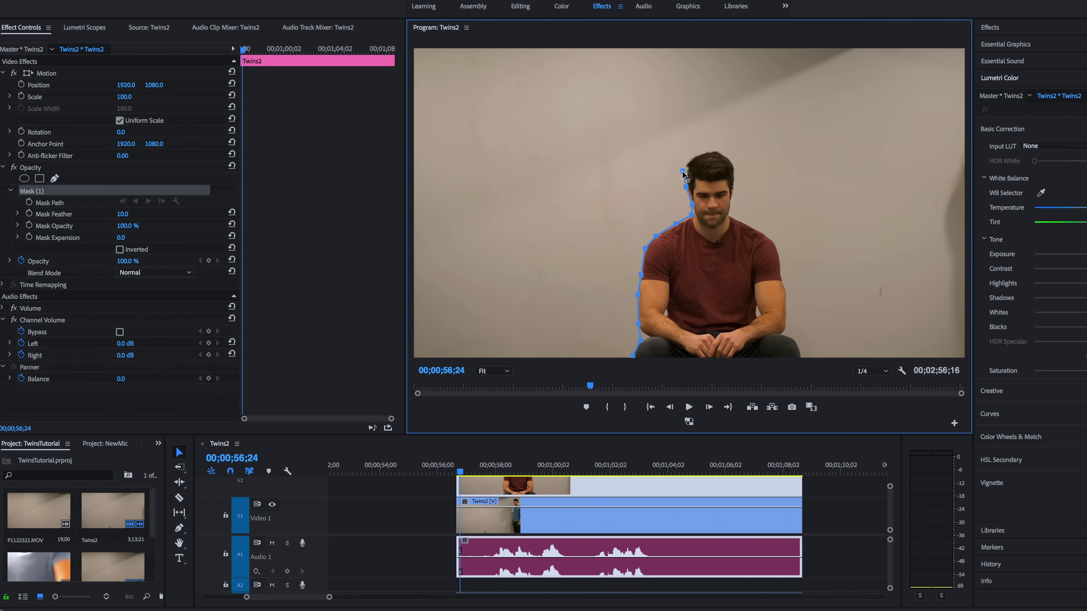
{"action": "left_click", "coordinate": [685, 169]}
{"action": "left_click", "coordinate": [687, 161]}
{"action": "left_click", "coordinate": [697, 153]}
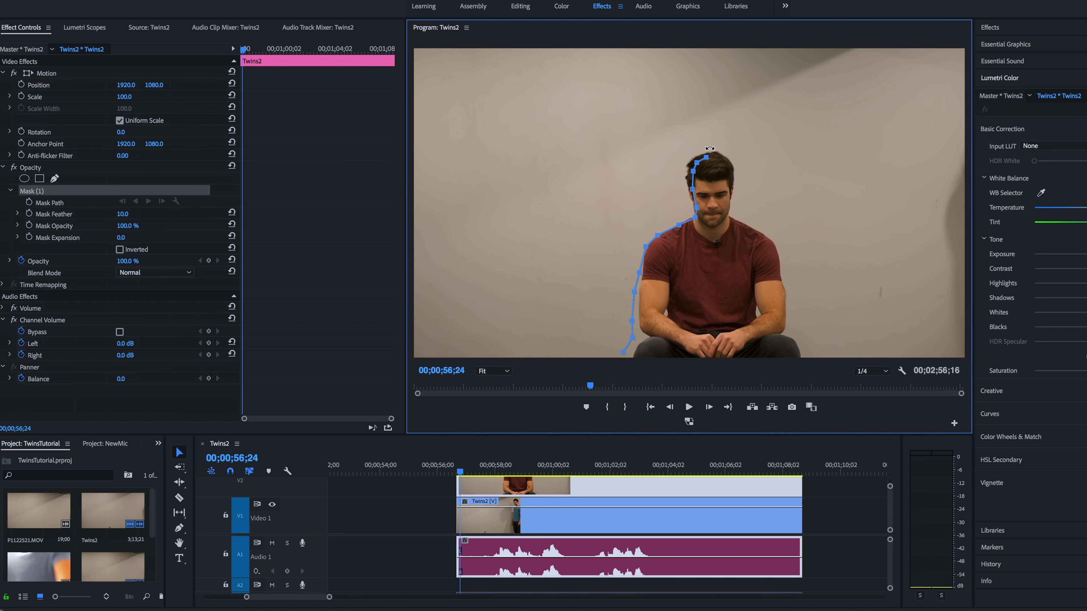
{"action": "left_click", "coordinate": [711, 147]}
{"action": "left_click", "coordinate": [723, 152]}
{"action": "left_click", "coordinate": [731, 160]}
{"action": "left_click", "coordinate": [735, 169]}
{"action": "left_click", "coordinate": [735, 180]}
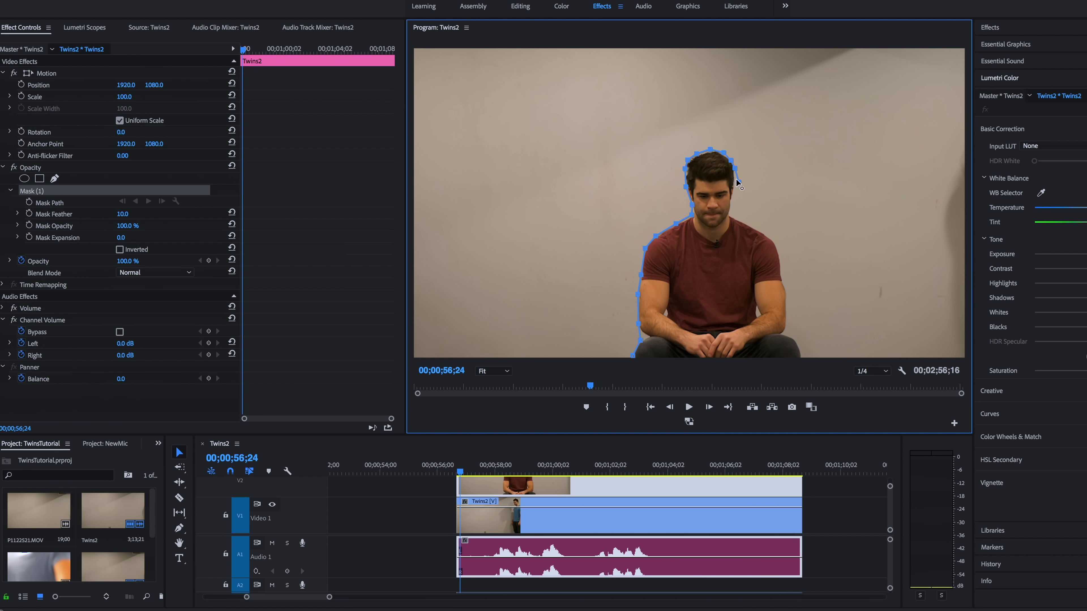
{"action": "left_click", "coordinate": [734, 194]}
Continue the mask along his right neck and shoulder and down his right arm
{"action": "left_click", "coordinate": [730, 208]}
{"action": "left_click", "coordinate": [734, 217]}
{"action": "left_click", "coordinate": [749, 224]}
{"action": "left_click", "coordinate": [763, 232]}
{"action": "left_click", "coordinate": [774, 241]}
{"action": "left_click", "coordinate": [806, 246]}
{"action": "left_click", "coordinate": [779, 252]}
{"action": "left_click", "coordinate": [782, 263]}
{"action": "left_click", "coordinate": [782, 274]}
{"action": "left_click", "coordinate": [784, 283]}
{"action": "left_click", "coordinate": [787, 293]}
{"action": "left_click", "coordinate": [788, 302]}
Run the mask down to the right knee, along the bottom edge, and close it at the start point
{"action": "left_click", "coordinate": [788, 311]}
{"action": "left_click", "coordinate": [788, 320]}
{"action": "left_click", "coordinate": [787, 332]}
{"action": "left_click", "coordinate": [797, 338]}
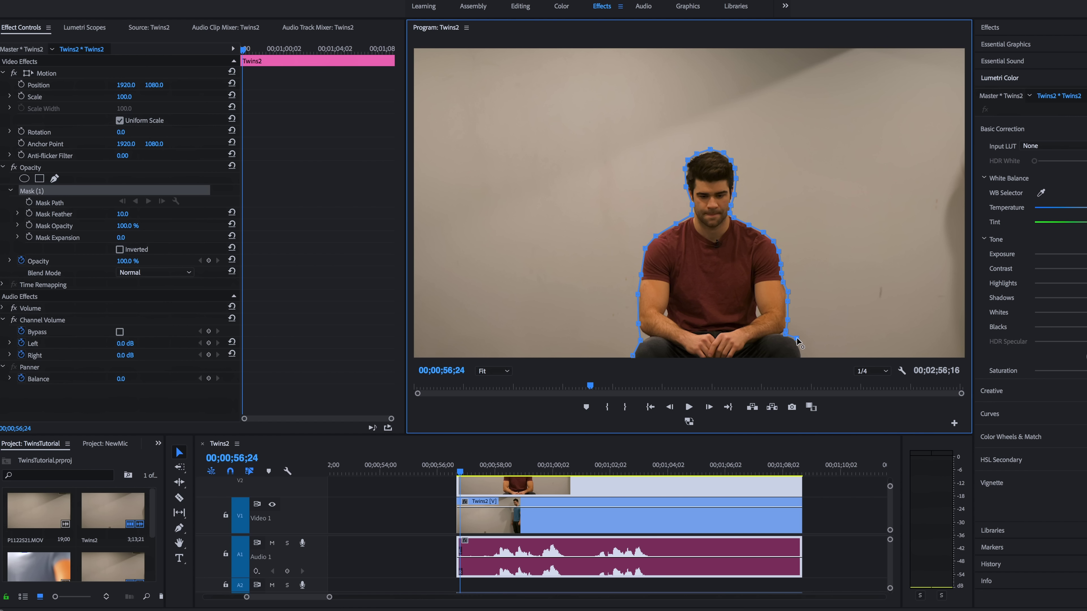
{"action": "left_click", "coordinate": [801, 353]}
{"action": "left_click", "coordinate": [801, 363]}
{"action": "left_click", "coordinate": [612, 362]}
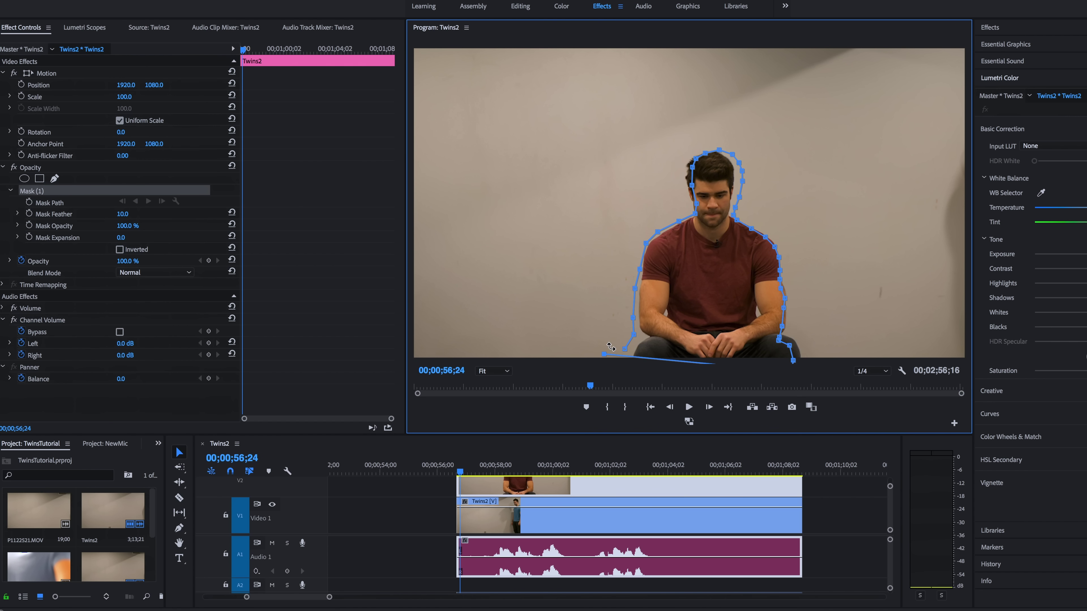
{"action": "left_click", "coordinate": [596, 330]}
{"action": "left_click_drag", "start_coordinate": [598, 331], "coordinate": [614, 343]}
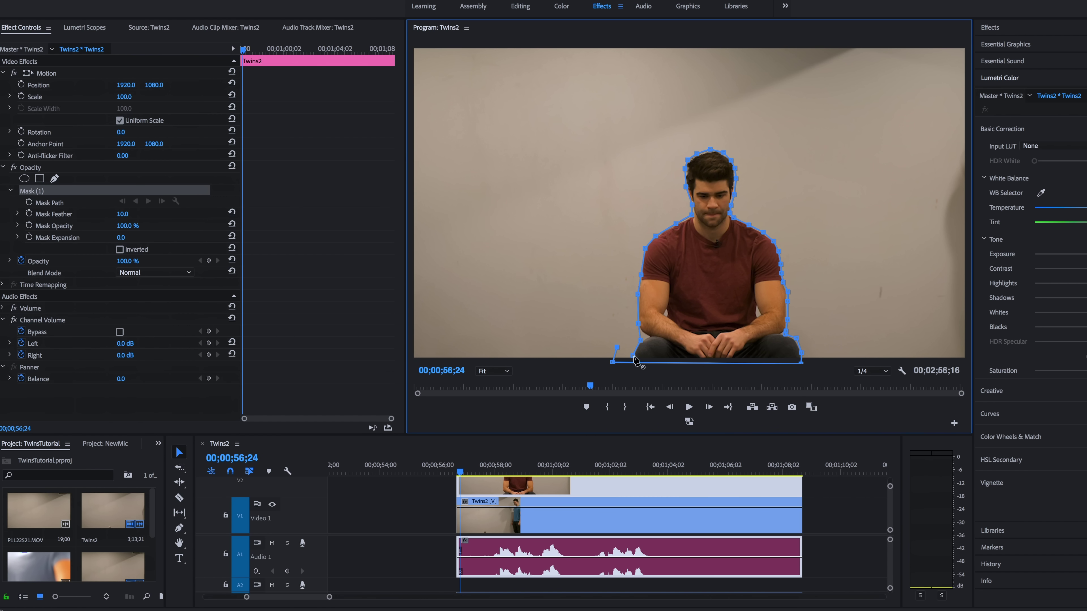
{"action": "left_click", "coordinate": [635, 357]}
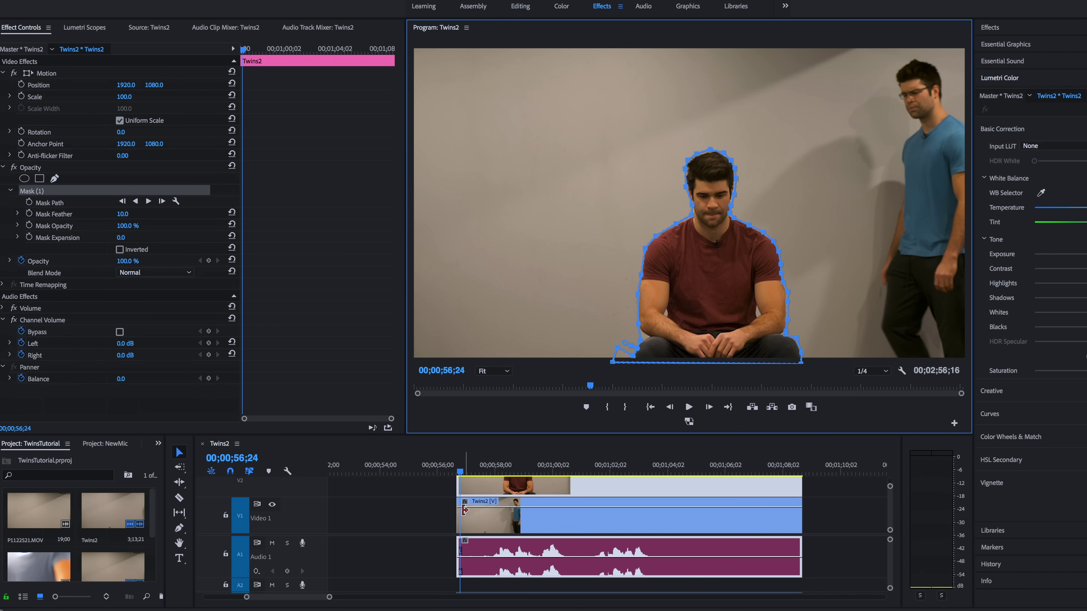
{"action": "left_click", "coordinate": [460, 512]}
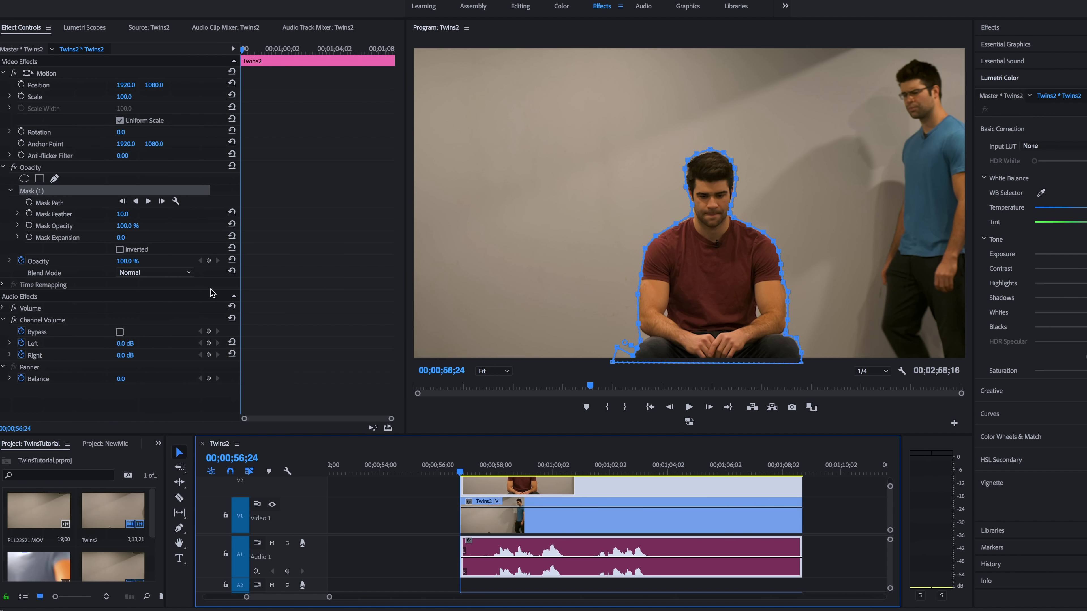
{"action": "left_click", "coordinate": [273, 504]}
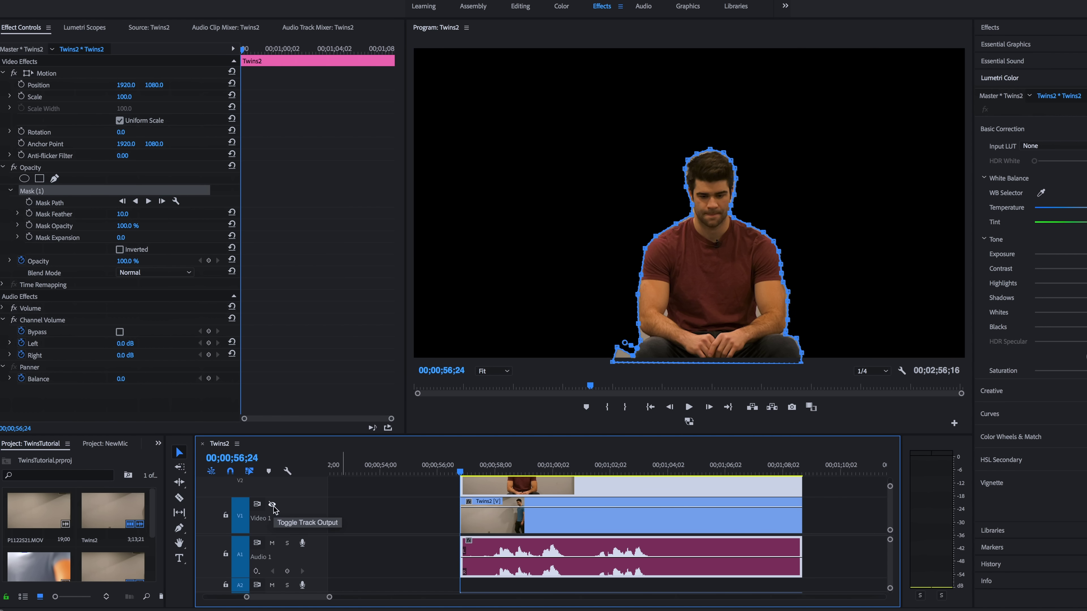
{"action": "key", "text": "ctrl+="}
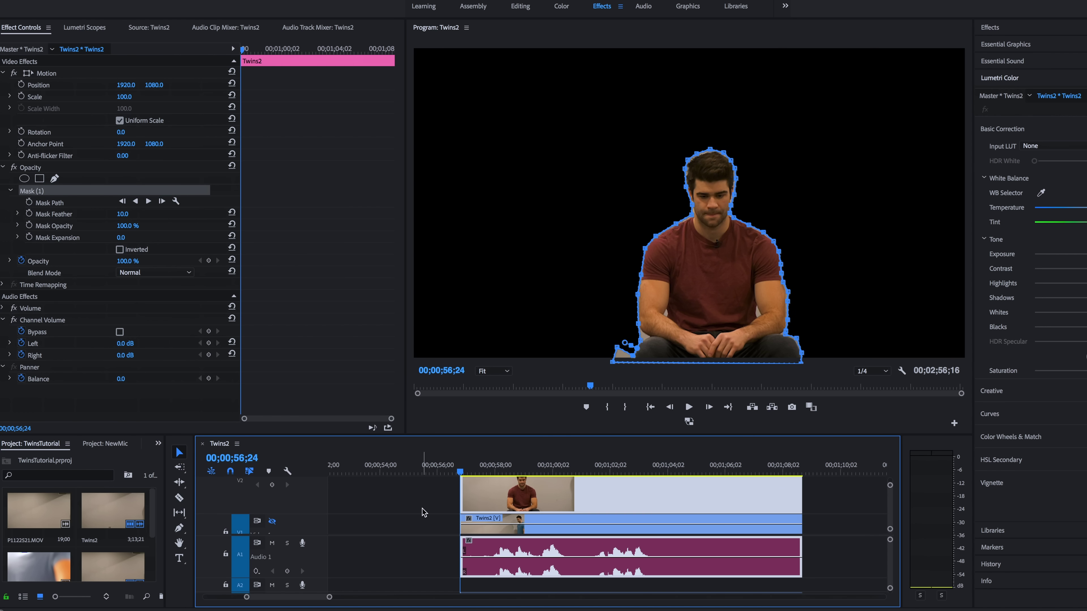
{"action": "key", "text": "space"}
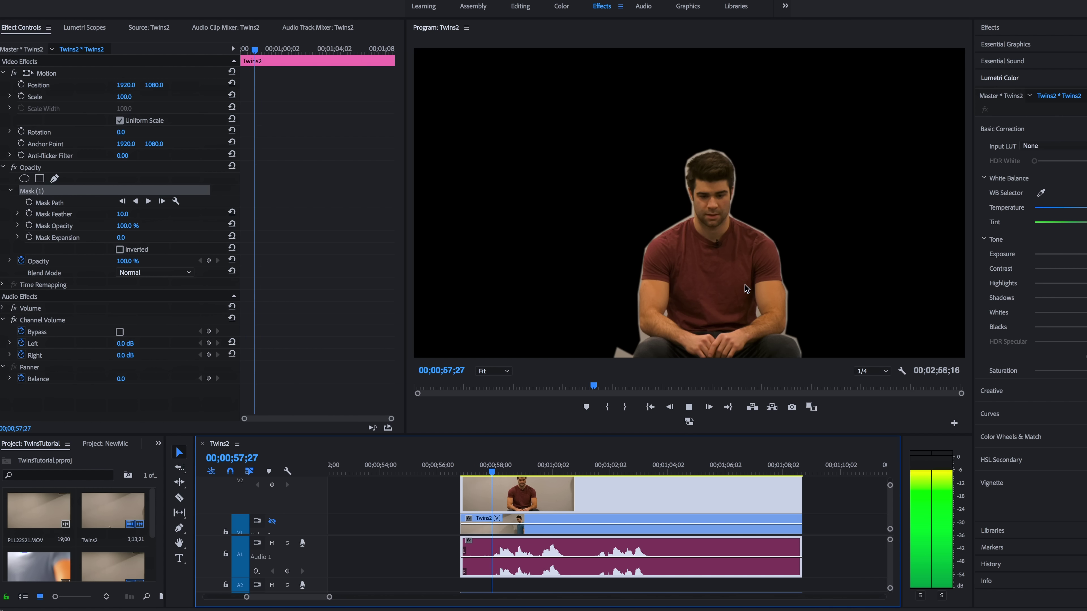
{"action": "key", "text": "space"}
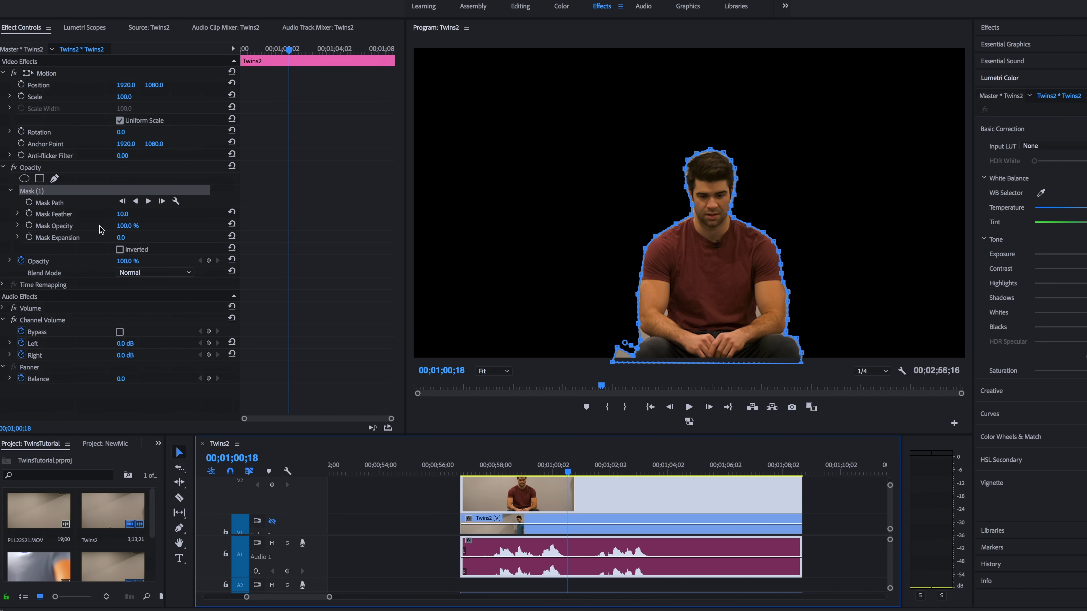
Raise the mask feather and set expansion to -1, testing Inverted then turning it back off
{"action": "left_click_drag", "start_coordinate": [122, 213], "coordinate": [130, 214]}
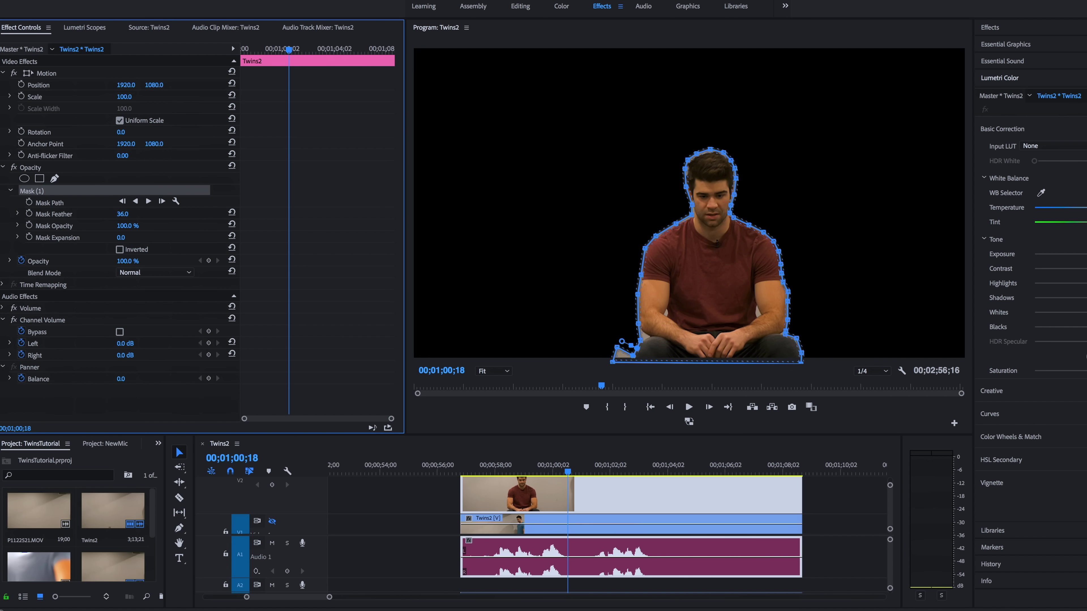
{"action": "left_click_drag", "start_coordinate": [122, 214], "coordinate": [122, 254]}
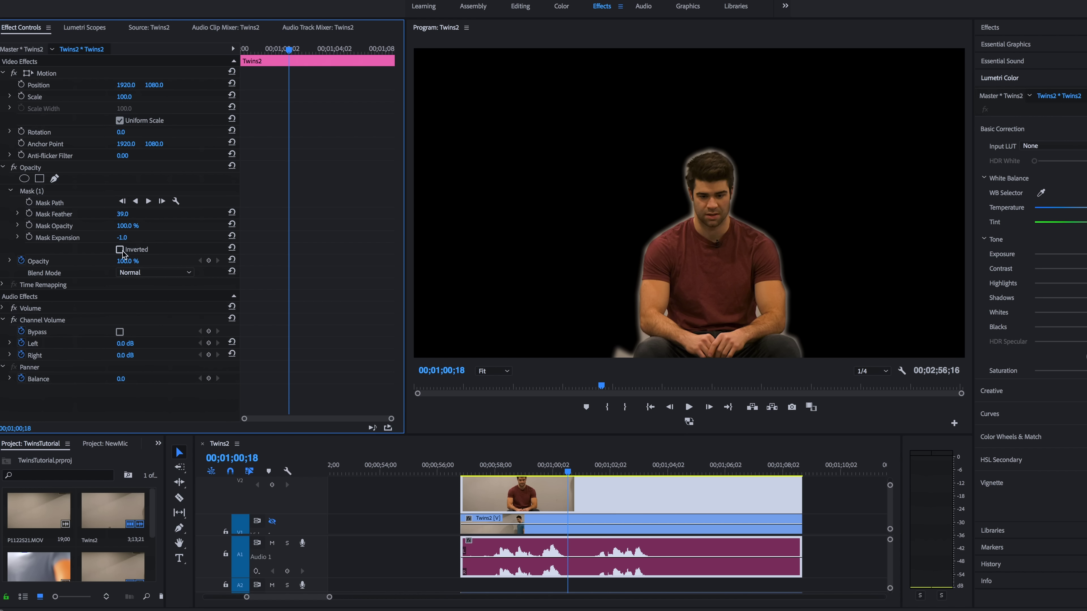
{"action": "left_click", "coordinate": [122, 251]}
{"action": "left_click", "coordinate": [122, 251]}
Keep the Normal blend mode, set mask feather to 57, and turn V1 output back on
{"action": "left_click", "coordinate": [147, 274]}
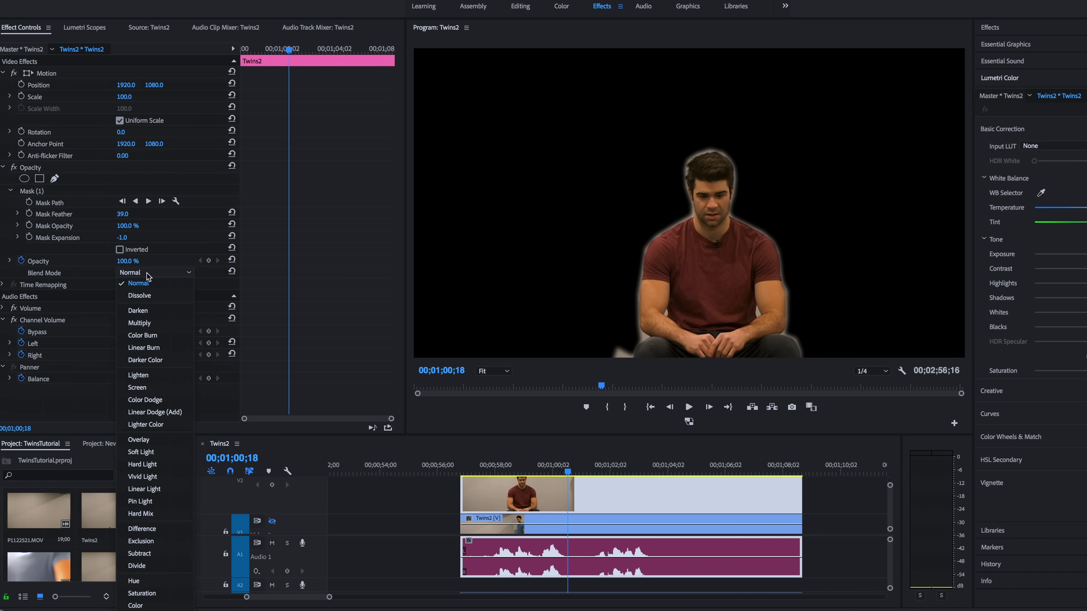
{"action": "left_click", "coordinate": [147, 274]}
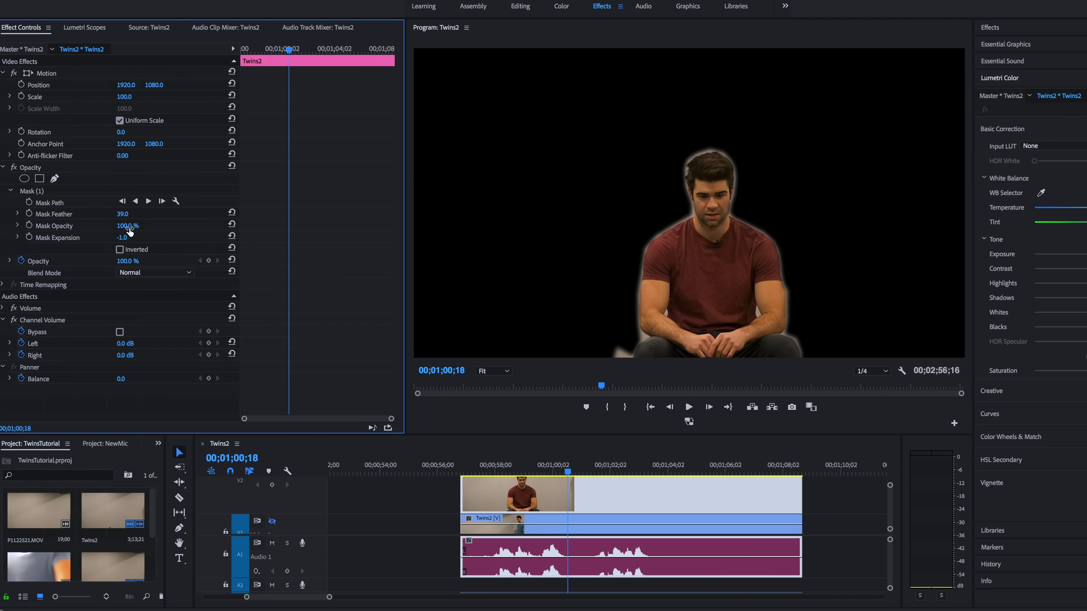
{"action": "left_click_drag", "start_coordinate": [126, 218], "coordinate": [161, 219]}
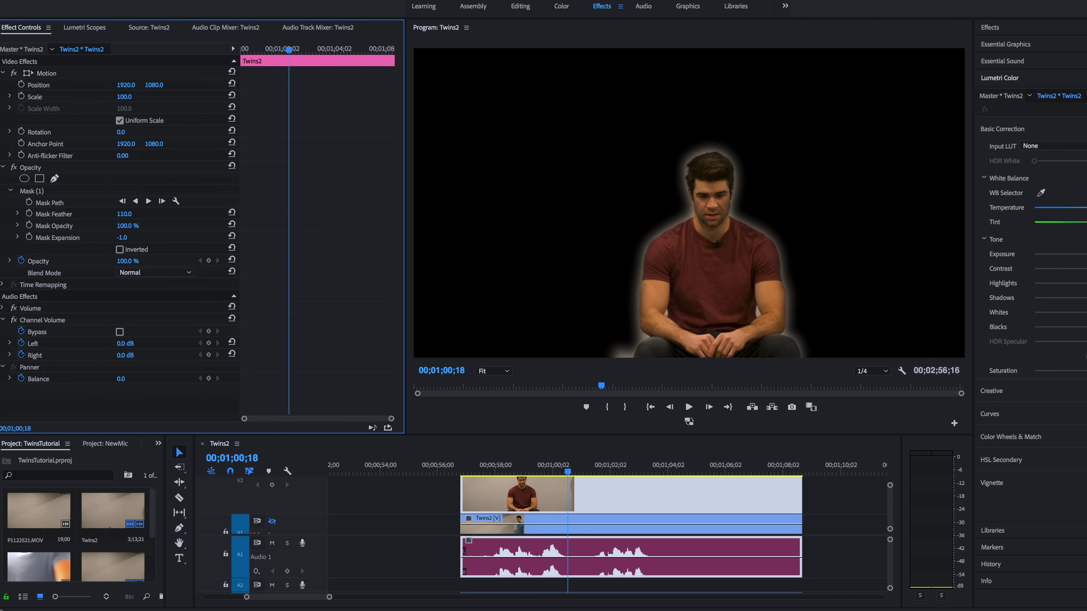
{"action": "mouse_move", "coordinate": [145, 213]}
{"action": "left_mouse_down"}
{"action": "mouse_move", "coordinate": [440, 214]}
{"action": "mouse_move", "coordinate": [135, 213]}
{"action": "left_mouse_up"}
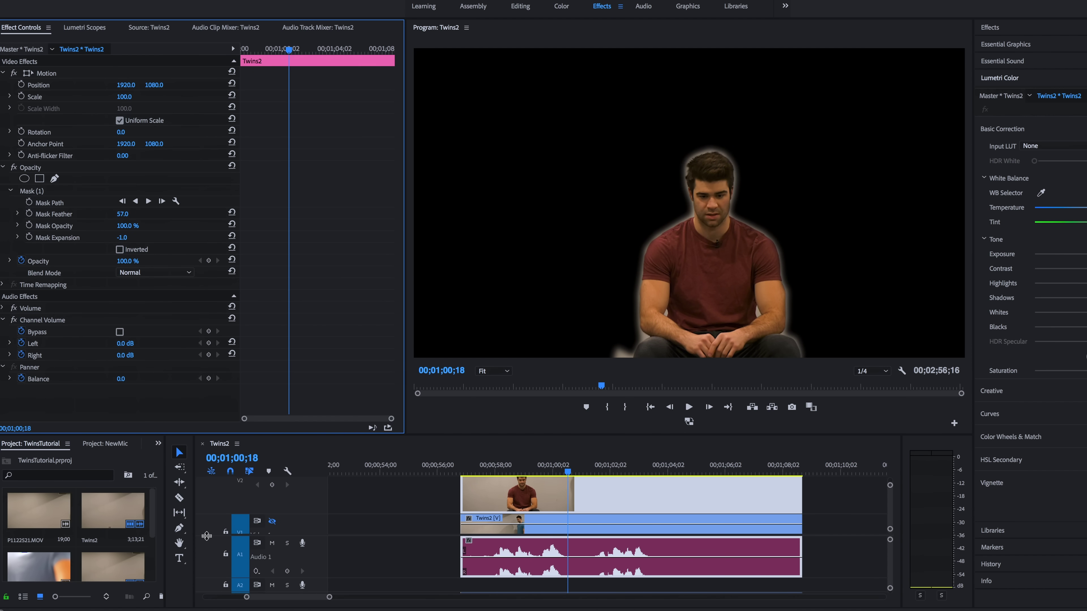
{"action": "left_click", "coordinate": [273, 522]}
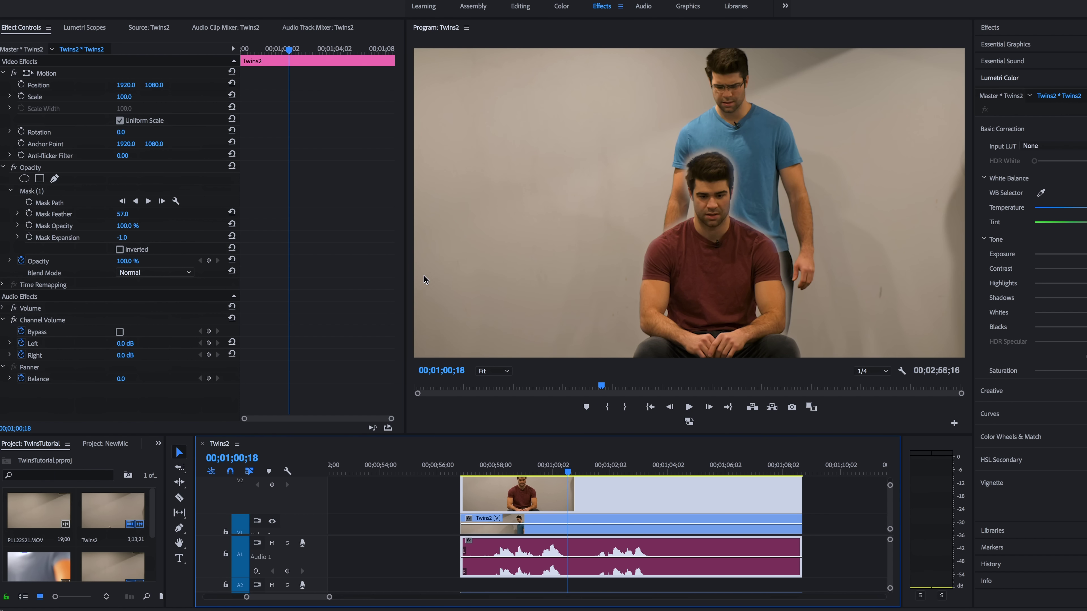
Tighten the red-shirt mask to expansion -10 and feather 15, then show its outline near 59 seconds
{"action": "left_click", "coordinate": [118, 240]}
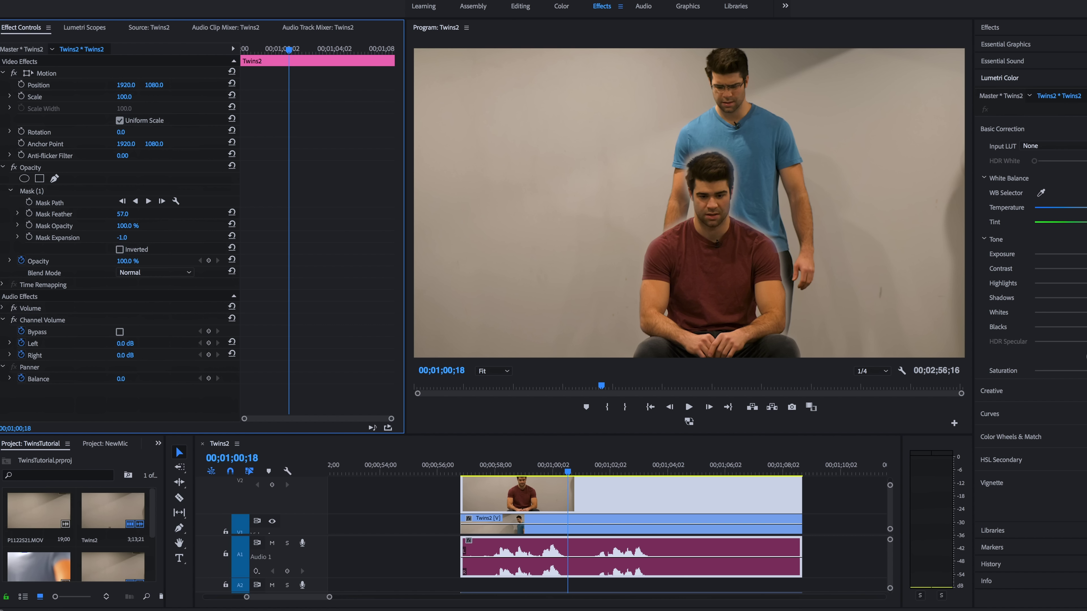
{"action": "left_click_drag", "start_coordinate": [118, 240], "coordinate": [112, 241]}
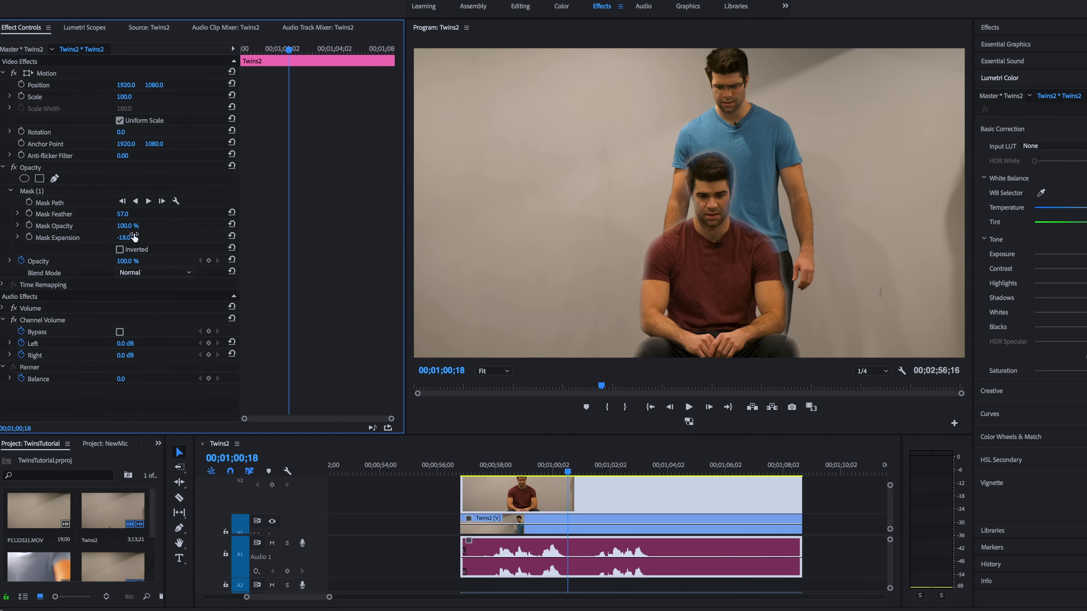
{"action": "left_click_drag", "start_coordinate": [122, 214], "coordinate": [112, 214]}
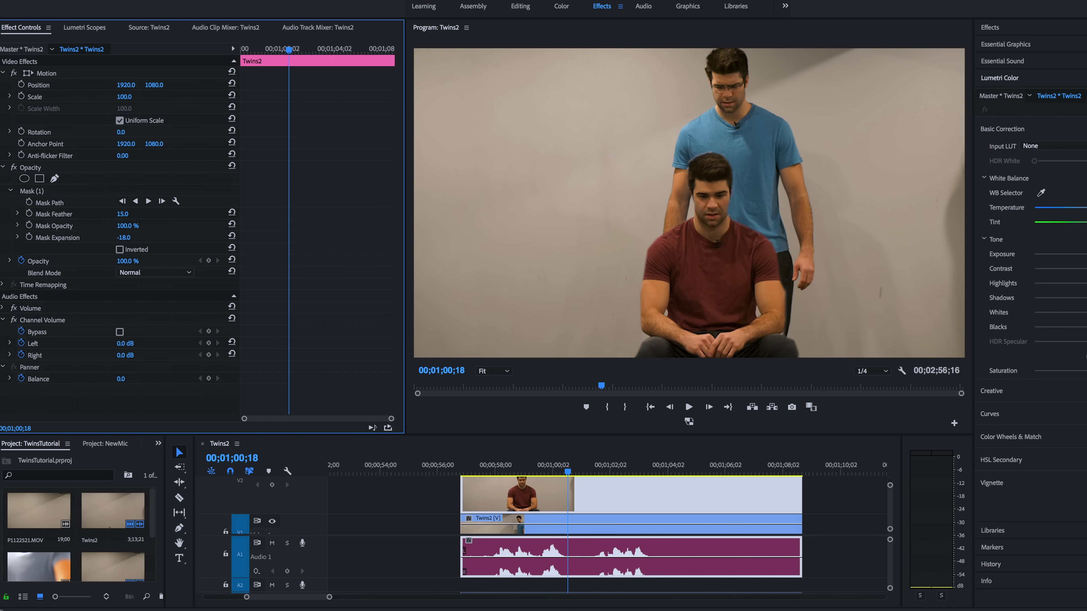
{"action": "left_click_drag", "start_coordinate": [123, 237], "coordinate": [129, 237]}
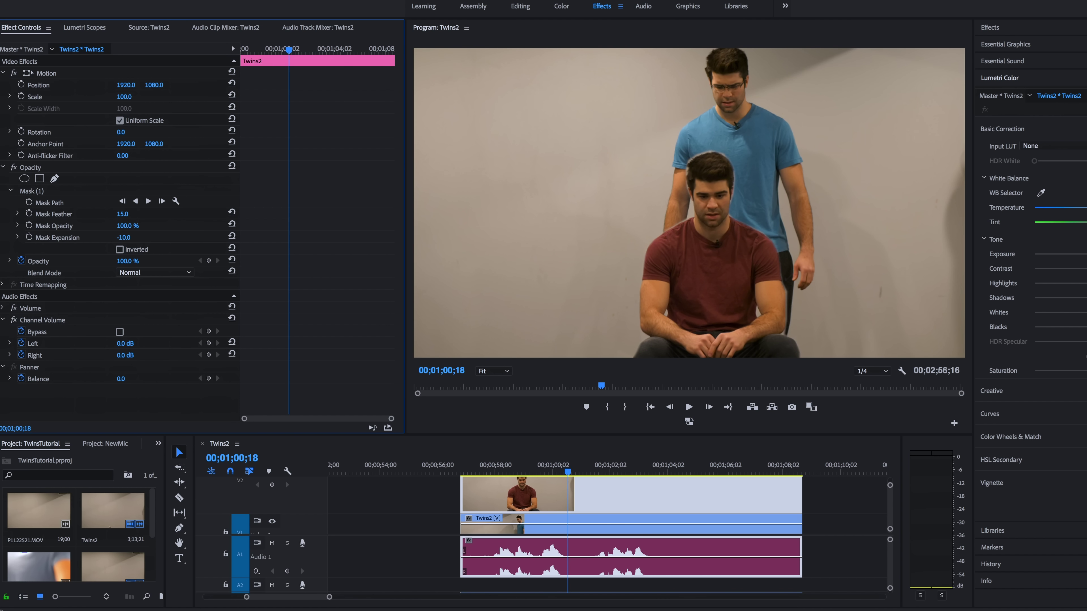
{"action": "left_click_drag", "start_coordinate": [509, 470], "coordinate": [527, 470]}
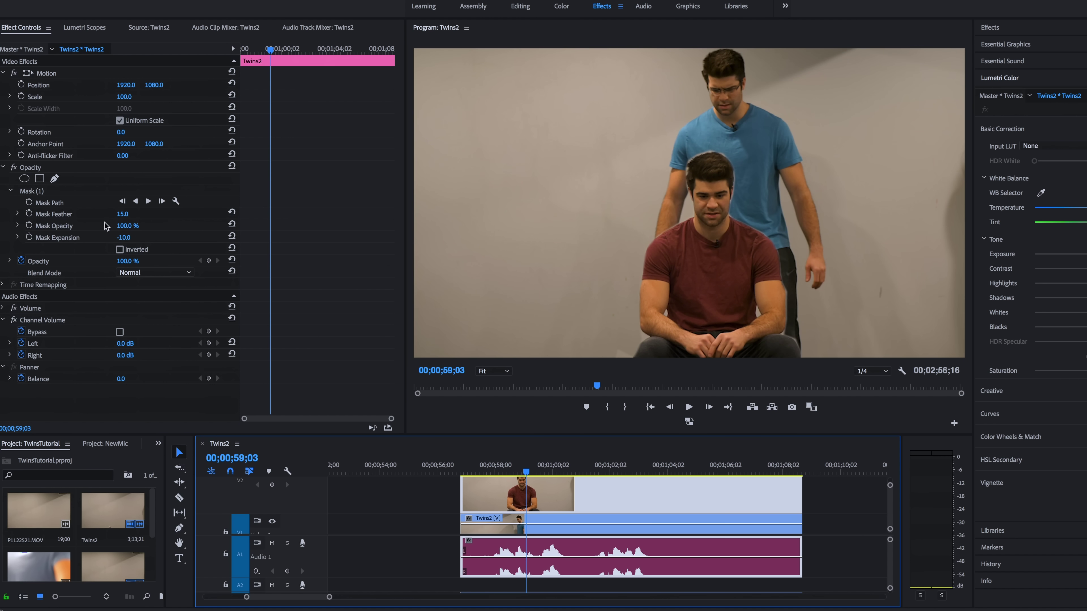
{"action": "left_click", "coordinate": [46, 192]}
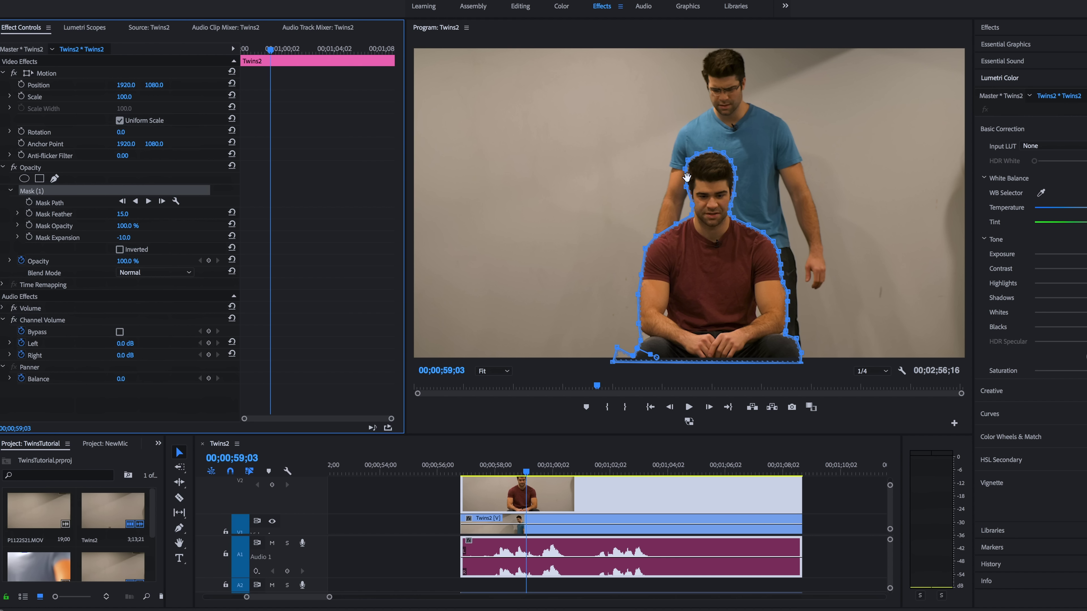
Zoom the Program monitor to 200% and drag the mask points closer around the man's hair
{"action": "left_click", "coordinate": [502, 371]}
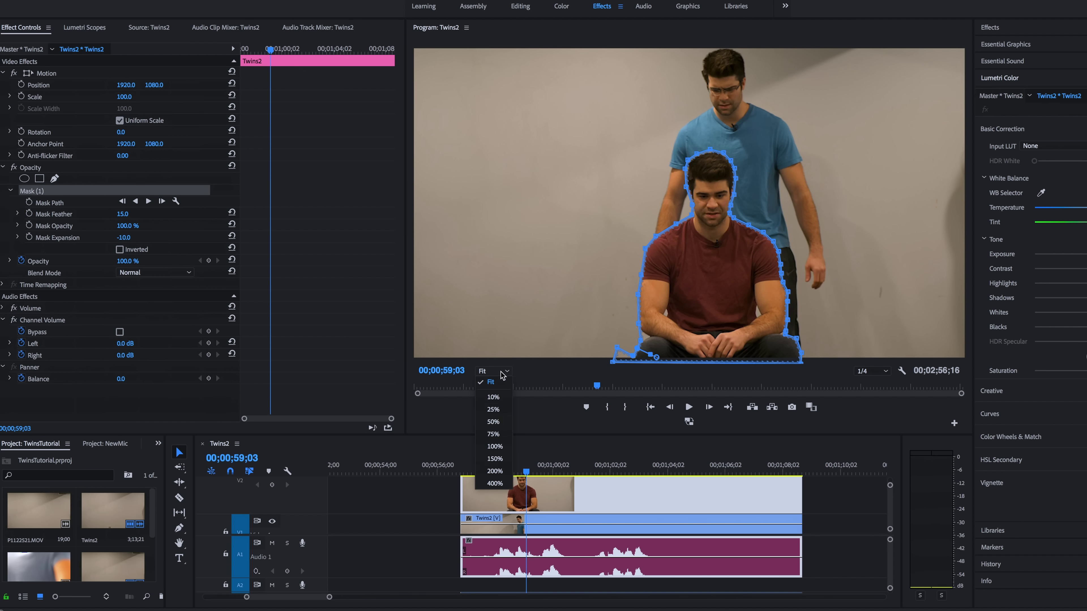
{"action": "left_click", "coordinate": [505, 473]}
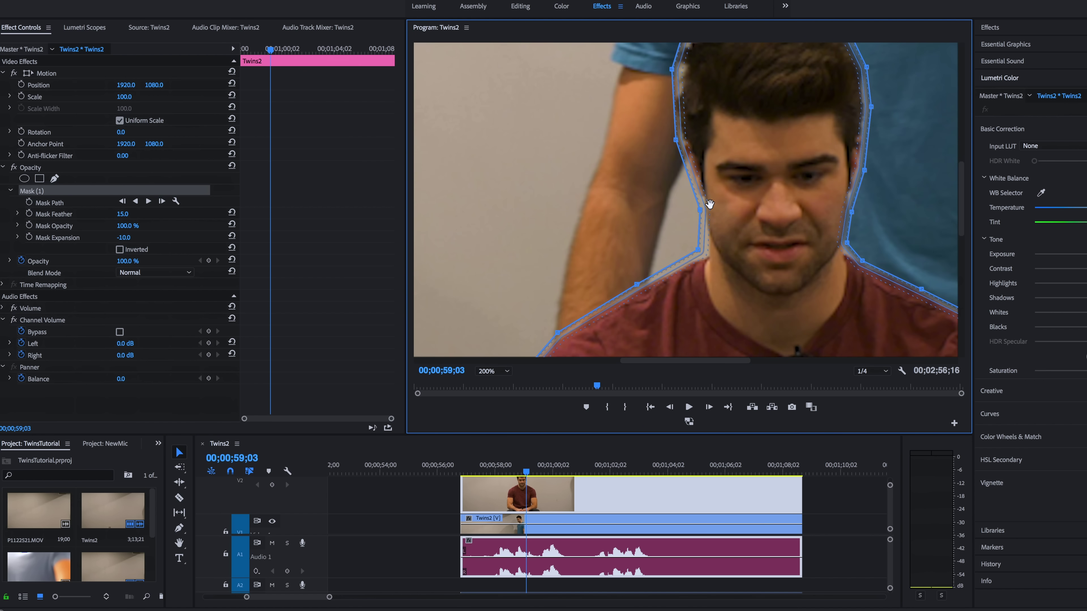
{"action": "left_click_drag", "start_coordinate": [961, 206], "coordinate": [961, 165]}
{"action": "left_click_drag", "start_coordinate": [770, 167], "coordinate": [818, 184]}
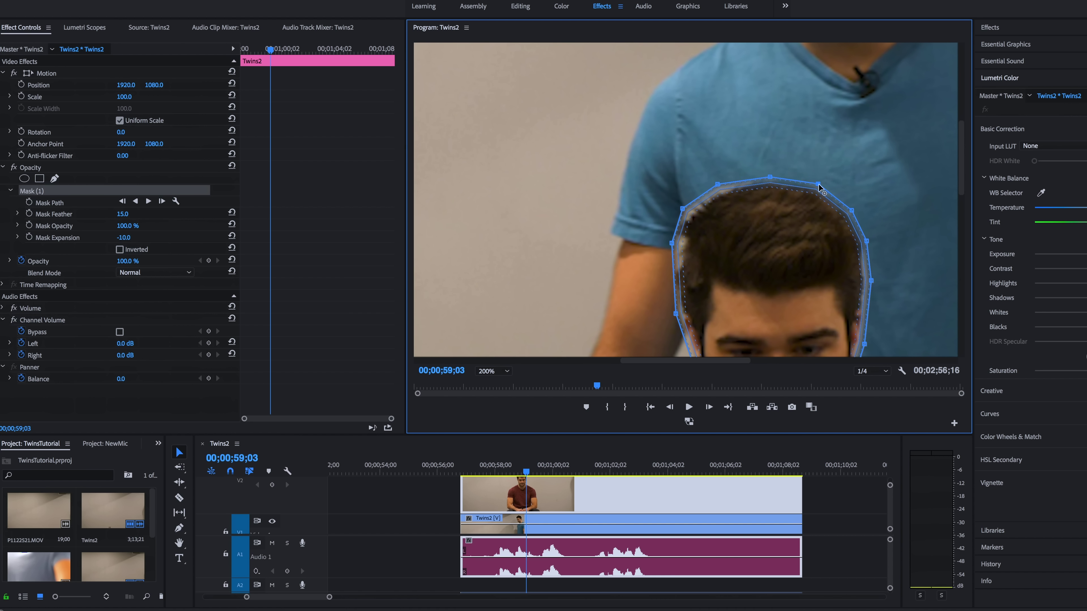
{"action": "left_click_drag", "start_coordinate": [718, 184], "coordinate": [680, 244]}
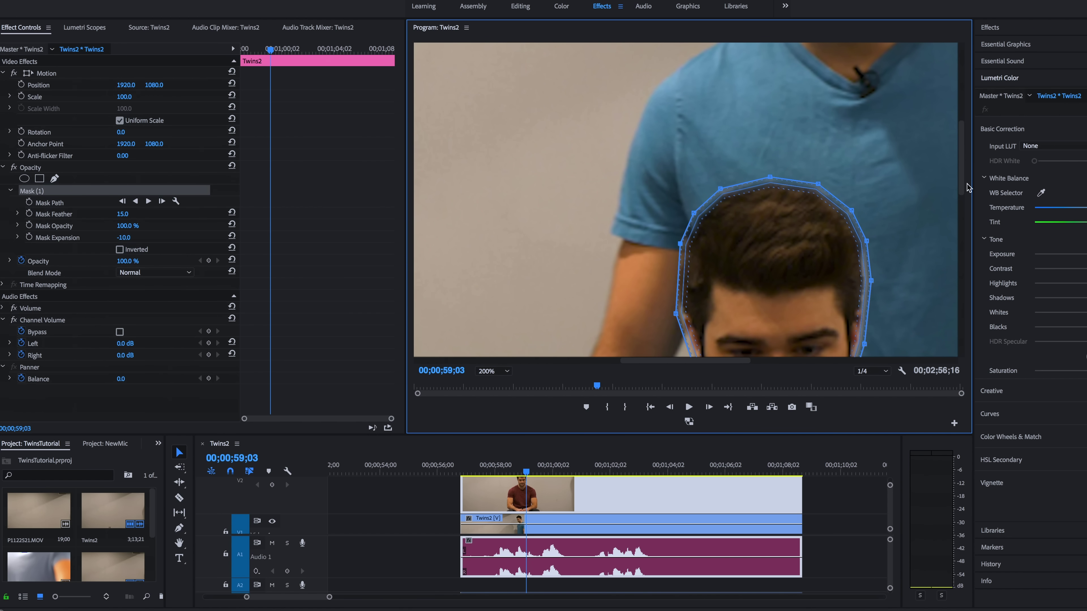
{"action": "mouse_move", "coordinate": [965, 188]}
{"action": "left_mouse_down"}
{"action": "mouse_move", "coordinate": [965, 220]}
{"action": "mouse_move", "coordinate": [966, 204]}
{"action": "left_mouse_up"}
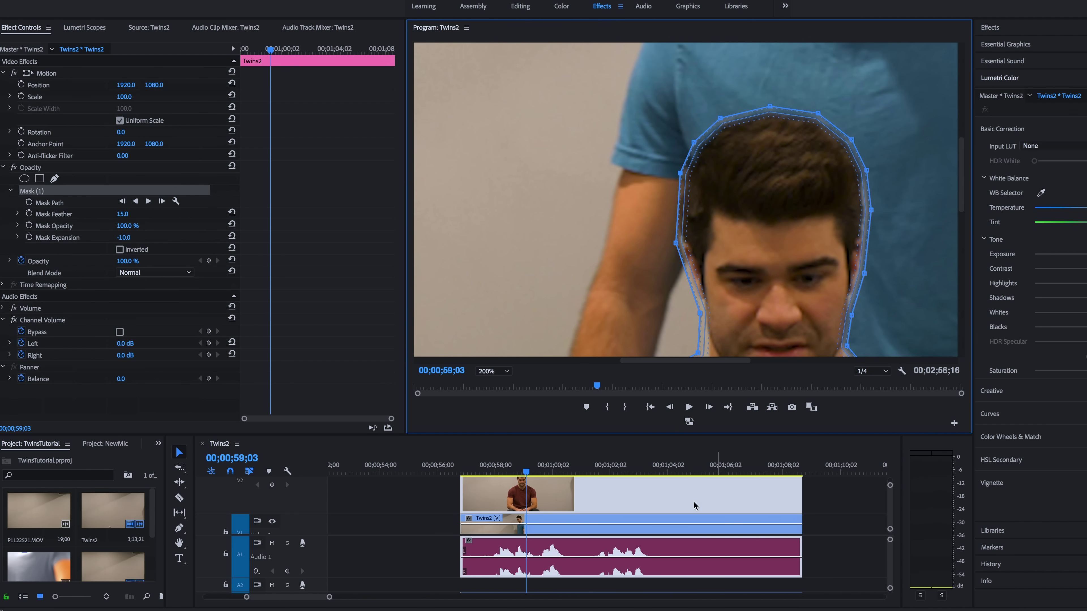
Return the Program monitor to Fit and review the masked clip on frames around 58-59 seconds
{"action": "left_click", "coordinate": [490, 371]}
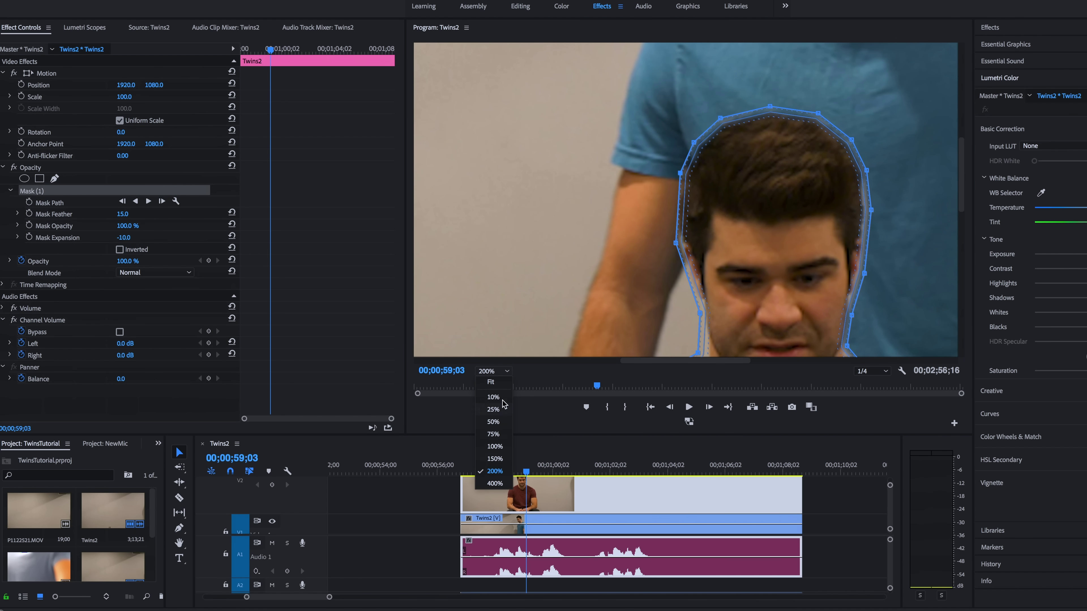
{"action": "left_click", "coordinate": [492, 382]}
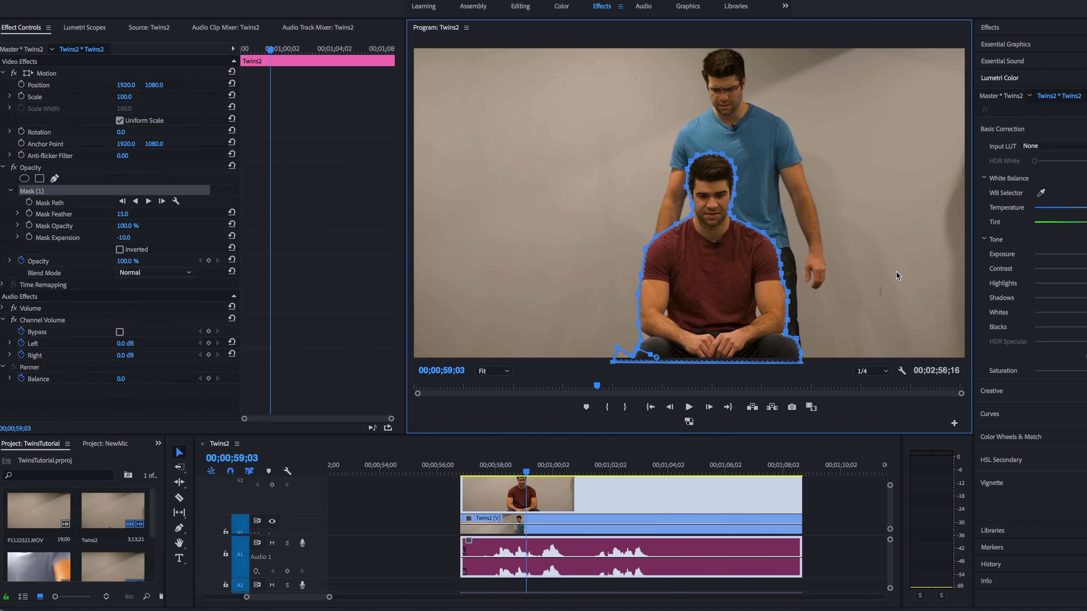
{"action": "left_click", "coordinate": [869, 514]}
{"action": "left_click", "coordinate": [638, 509]}
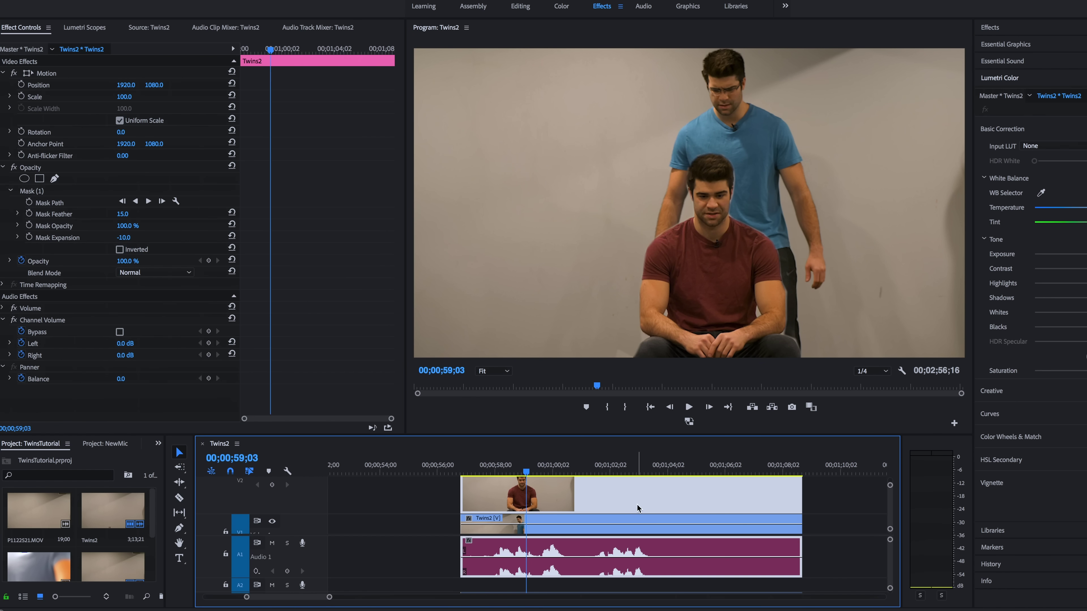
{"action": "left_click", "coordinate": [498, 468]}
{"action": "left_click_drag", "start_coordinate": [497, 469], "coordinate": [508, 469]}
{"action": "scroll", "coordinate": [496, 371], "scroll_direction": "up", "scroll_amount": 3}
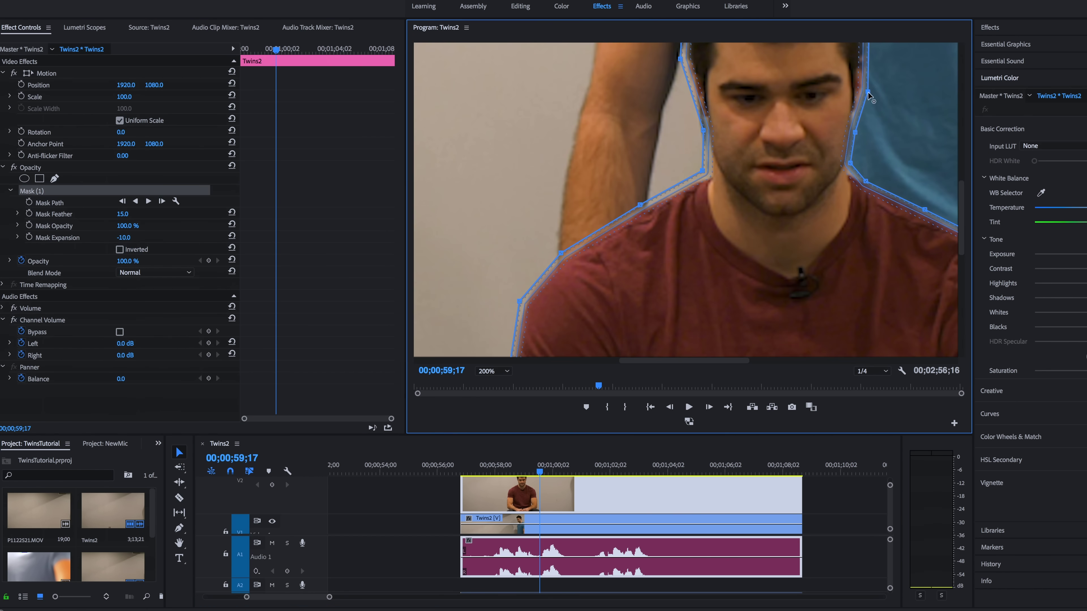
{"action": "left_click", "coordinate": [507, 371]}
{"action": "left_click", "coordinate": [490, 382]}
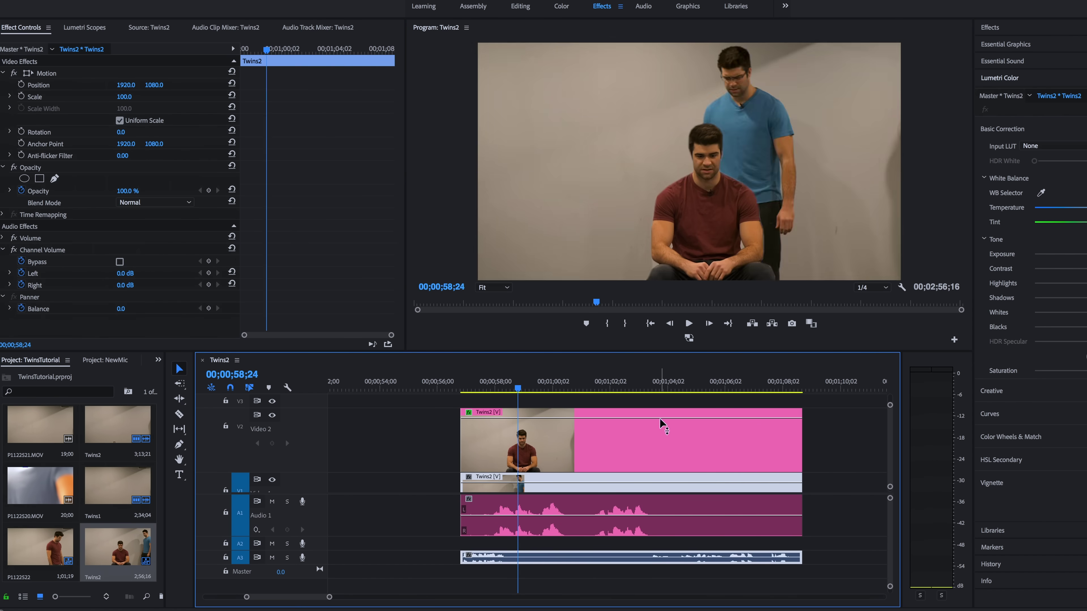
{"action": "left_click_drag", "start_coordinate": [525, 383], "coordinate": [505, 383]}
{"action": "key", "text": "space"}
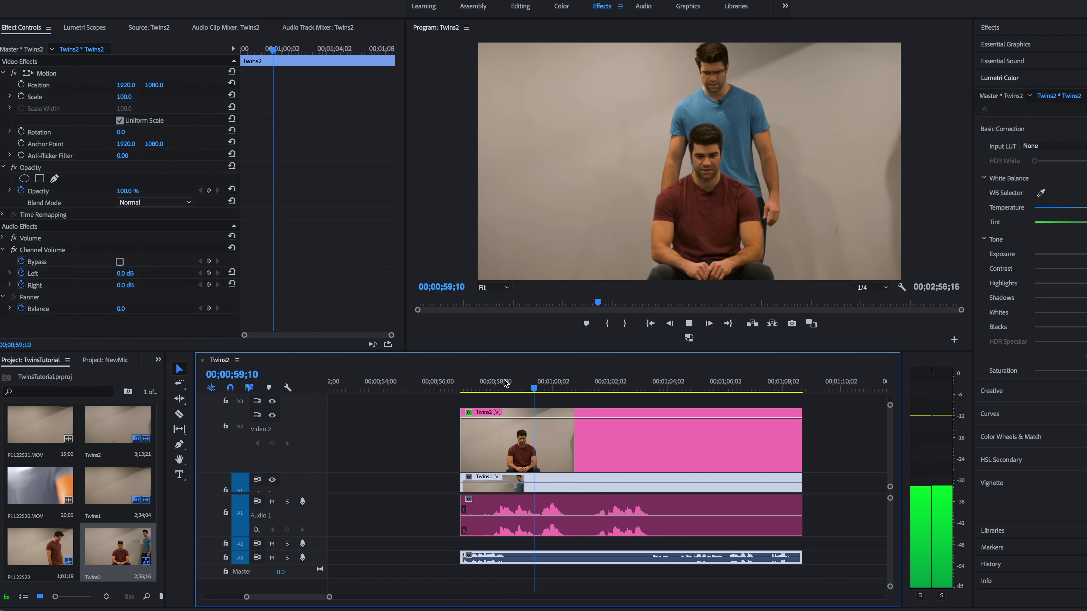